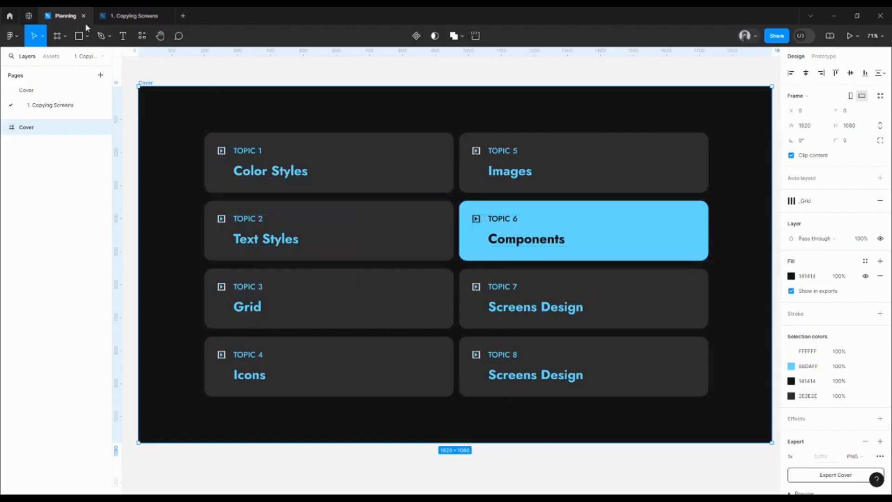
Step: In the 1. Copying Screens file, outline the address top bar of the first DoorDash screen freehand with the Pencil
left_click(135, 16)
scroll(345, 137, "down", 2)
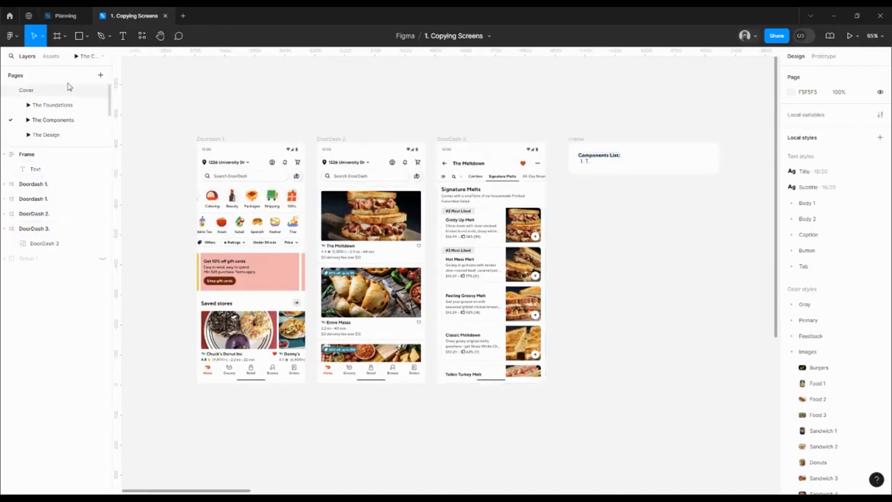
left_click(109, 36)
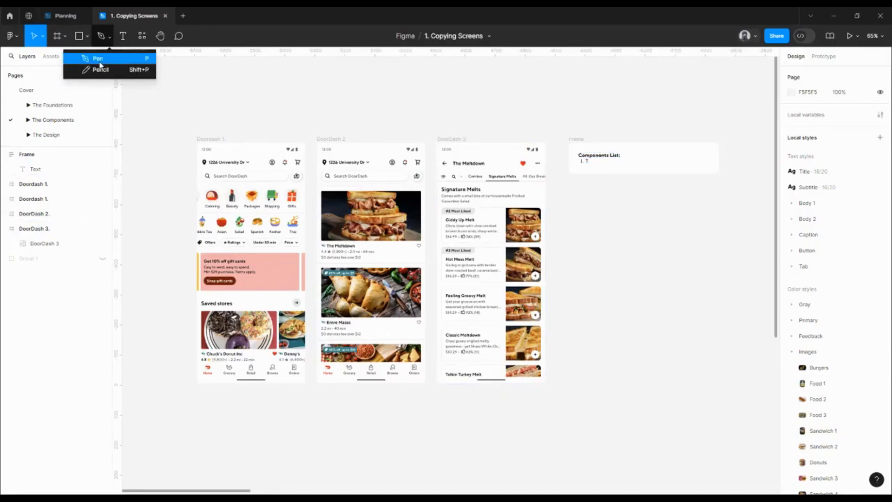
left_click(101, 69)
scroll(453, 163, "up", 5)
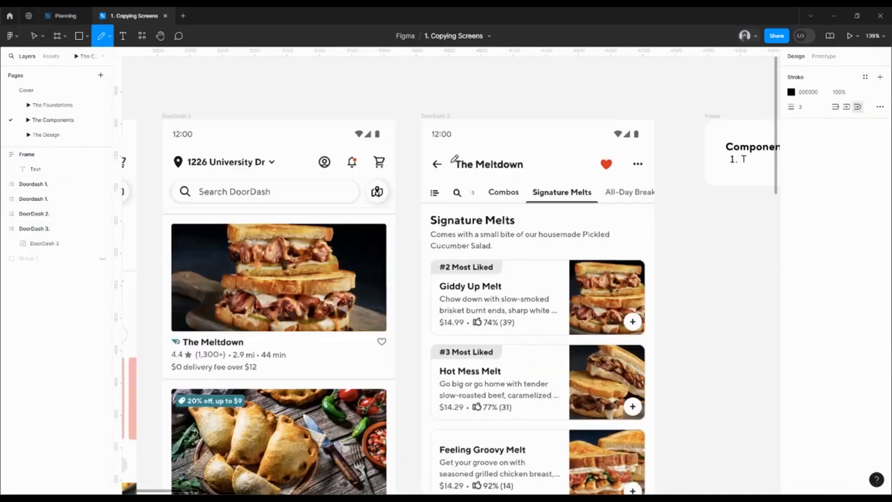
left_click_drag(547, 169, 700, 170)
left_click_drag(322, 180, 417, 181)
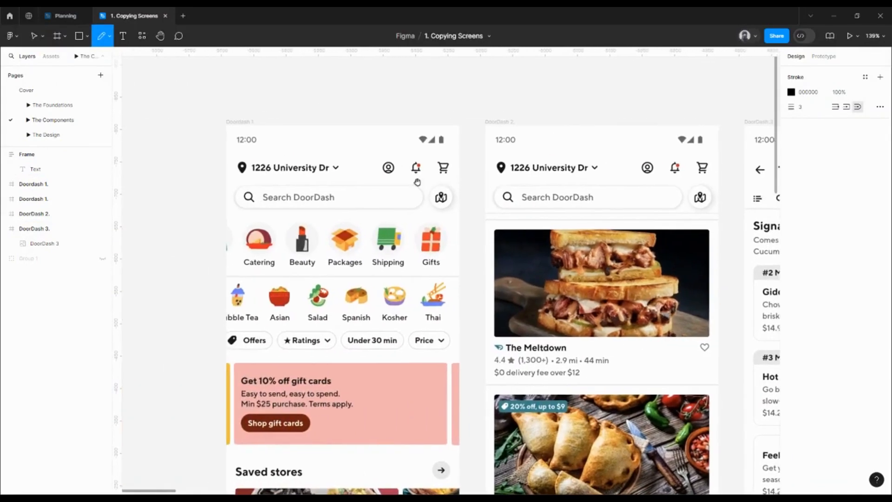
mouse_move(228, 152)
left_mouse_down()
mouse_move(227, 179)
mouse_move(439, 186)
mouse_move(456, 178)
mouse_move(455, 157)
mouse_move(421, 150)
mouse_move(228, 152)
left_mouse_up()
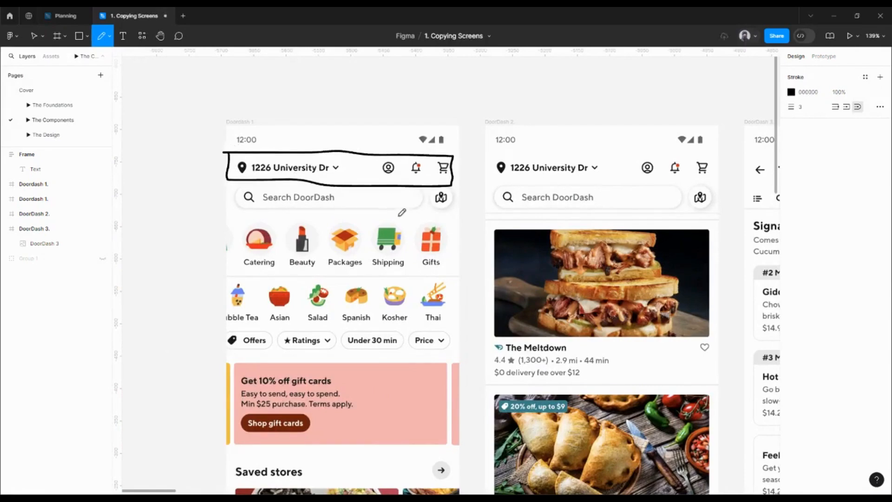
Step: Outline the top bars of the DoorDash 2 and DoorDash 3 screens freehand
left_click_drag(485, 201, 404, 202)
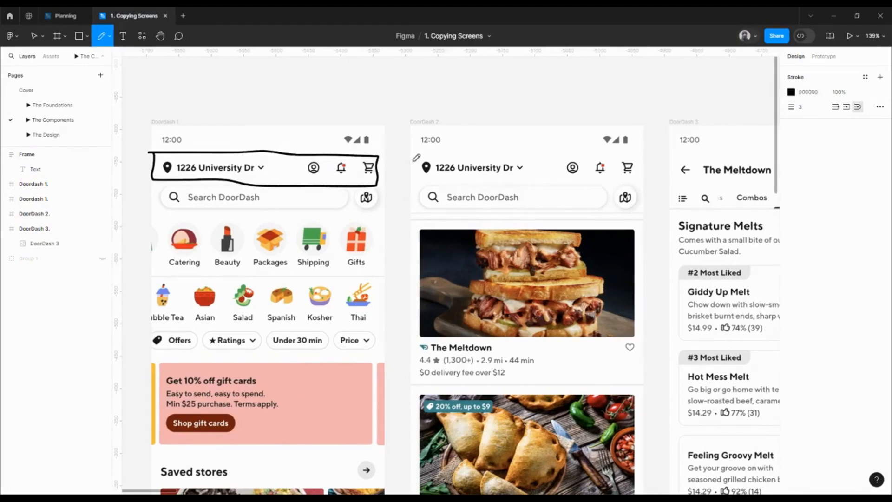
mouse_move(414, 156)
left_mouse_down()
mouse_move(409, 183)
mouse_move(607, 176)
mouse_move(638, 159)
mouse_move(592, 148)
mouse_move(413, 154)
left_mouse_up()
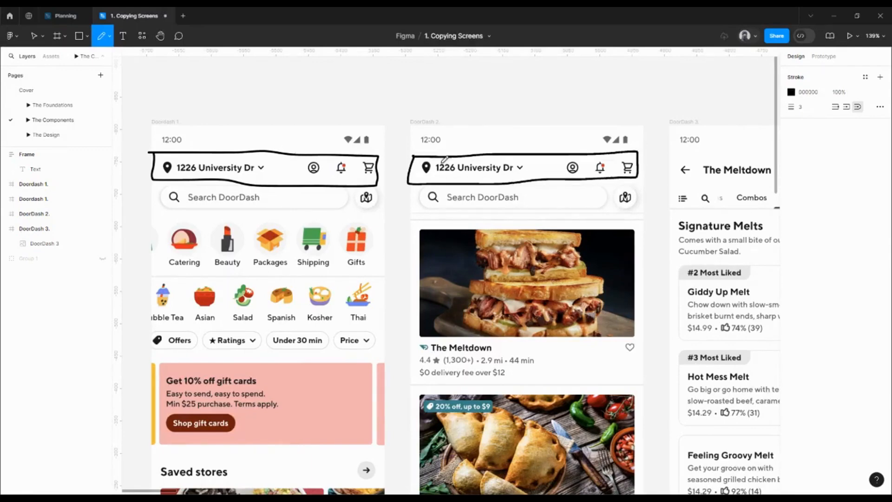
left_click_drag(549, 204, 322, 186)
mouse_move(400, 136)
left_mouse_down()
mouse_move(421, 170)
mouse_move(623, 162)
mouse_move(632, 141)
mouse_move(400, 135)
left_mouse_up()
scroll(404, 131, "down", 3, "ctrl")
Step: Complete the first item of the Components List as "Top Navigation" and start a new line beneath it
key("v")
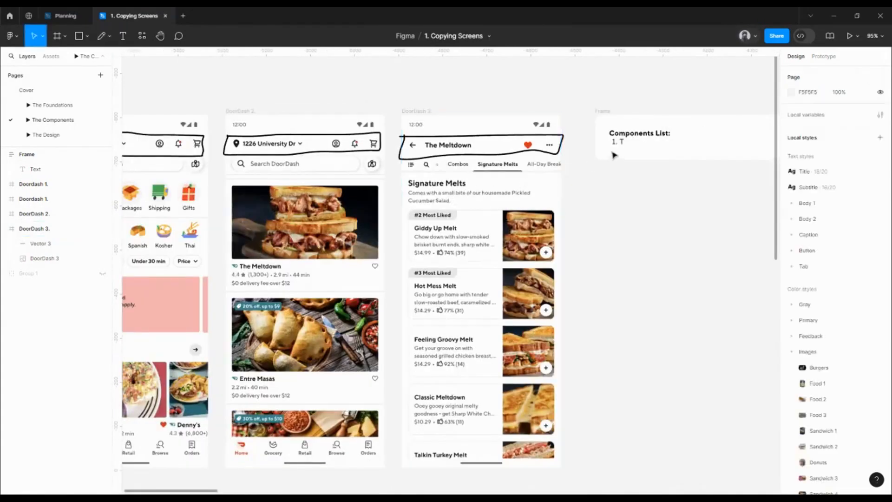
left_click(627, 145)
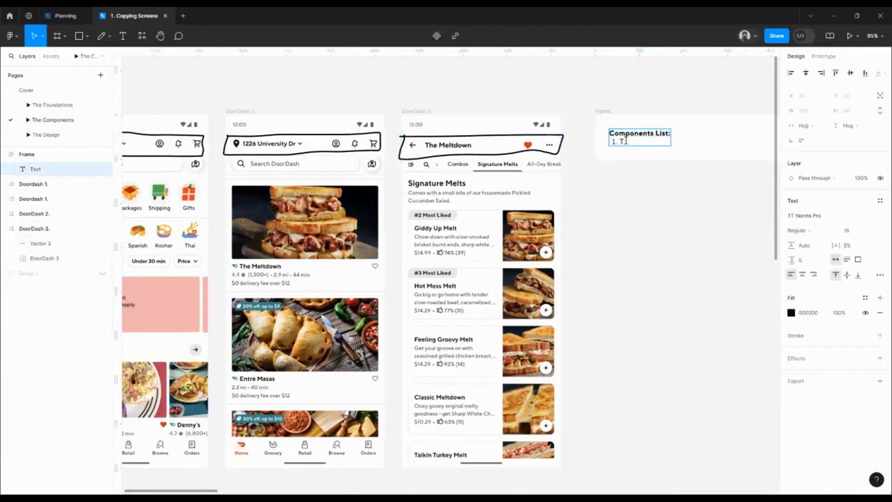
type("op Navigation")
key("Return")
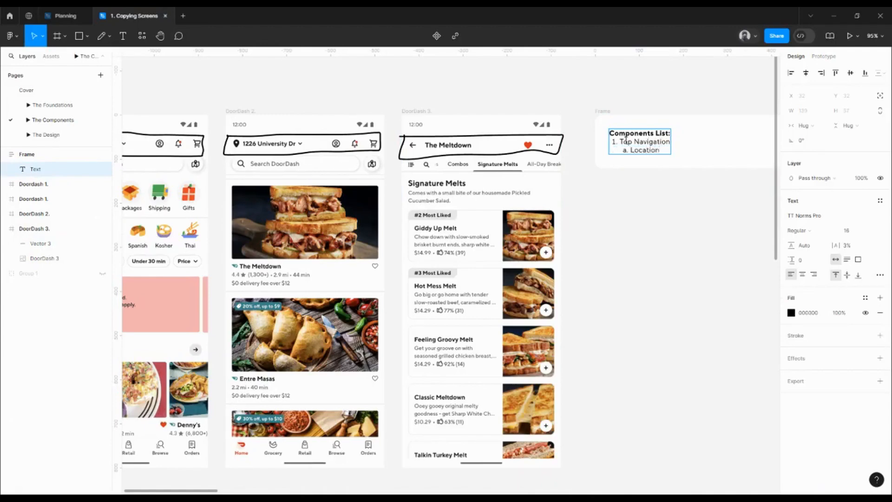
Step: Add the sub-items "Location and icons" and "Back button, Name, Icon" under Top Navigation, and start item 2
type("Location and icons")
key("Return")
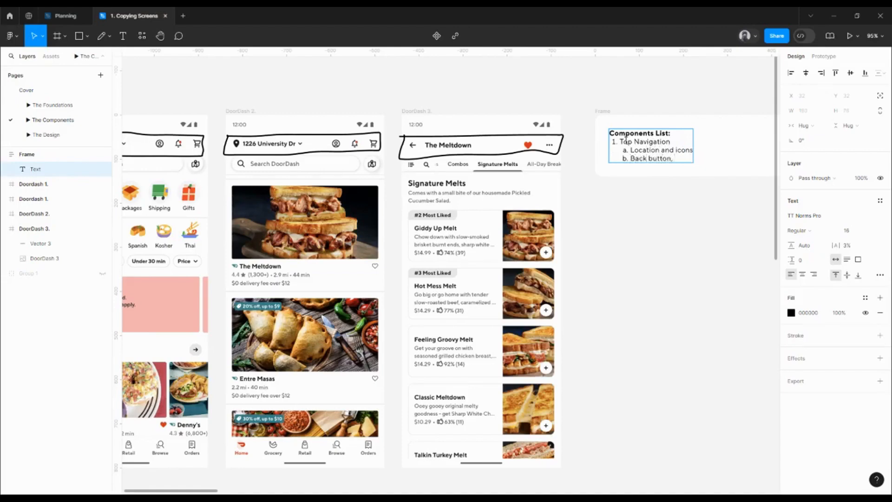
type("Back button, Name, Icon")
key("Return")
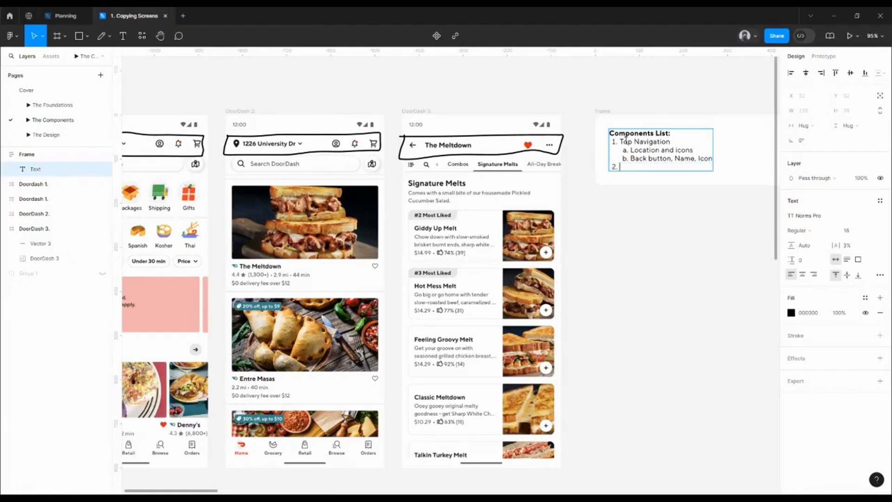
key("Escape")
Step: Circle the map icon buttons beside the search bars on the DoorDash 1 and DoorDash 2 screens with the Pencil
scroll(623, 223, "left", 4)
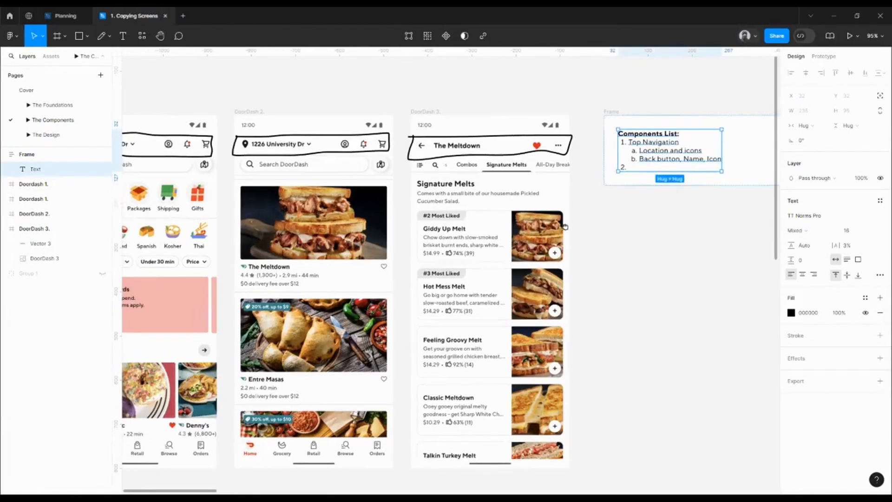
scroll(622, 223, "down", 1)
scroll(651, 209, "left", 4)
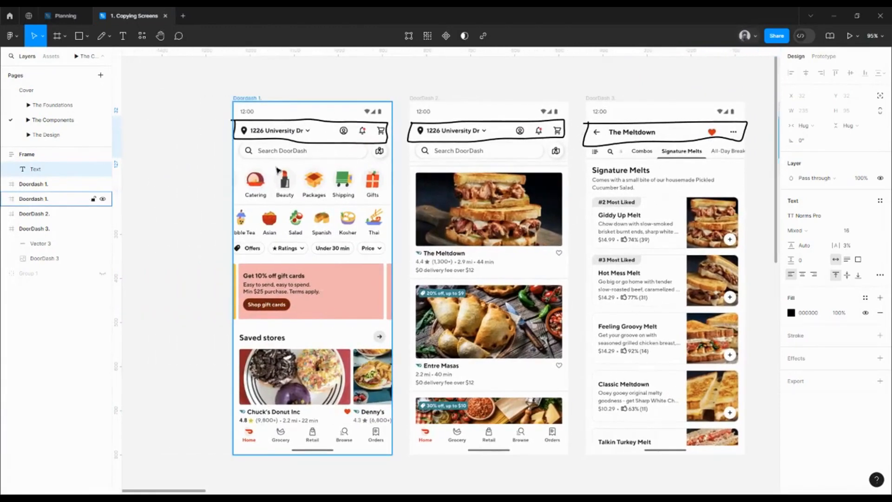
key("c")
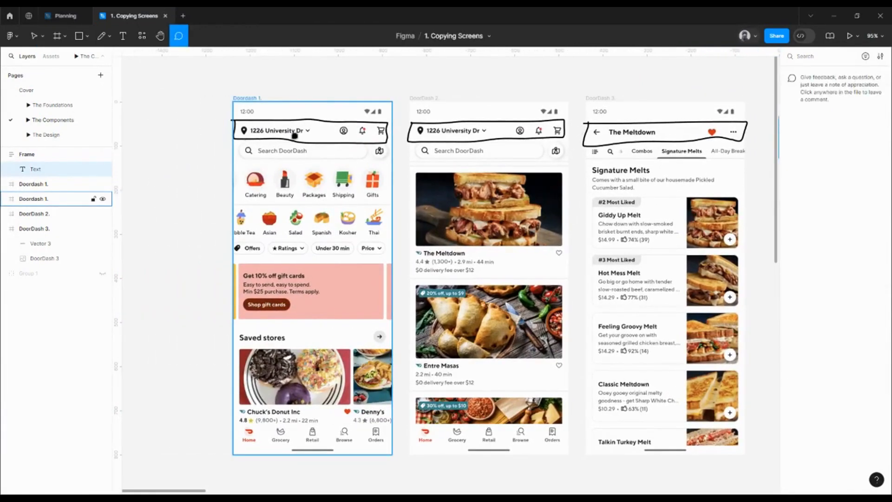
scroll(358, 135, "up", 3)
scroll(367, 148, "up", 3)
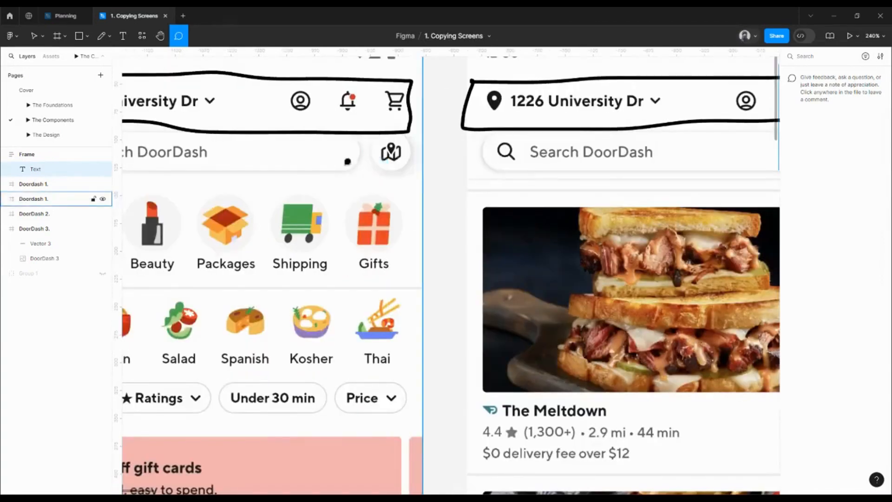
key("v")
key("p")
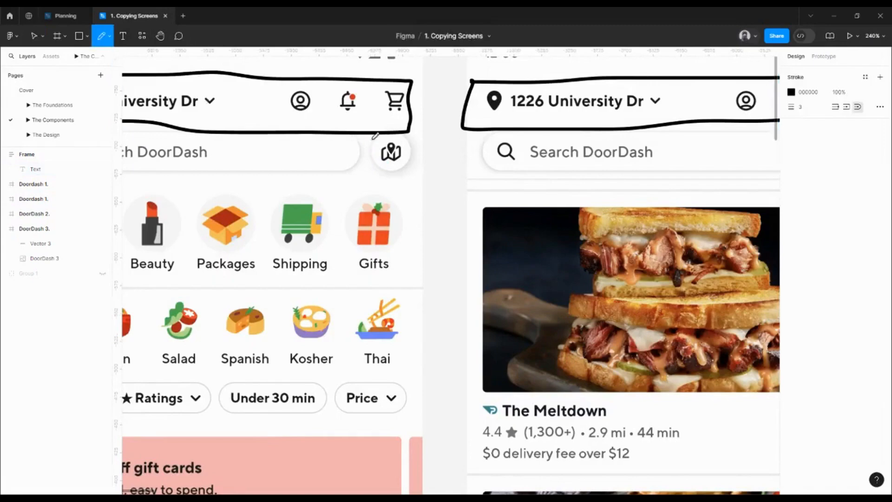
mouse_move(367, 136)
left_mouse_down()
mouse_move(358, 163)
mouse_move(384, 180)
mouse_move(420, 161)
mouse_move(419, 134)
mouse_move(365, 139)
left_mouse_up()
scroll(391, 160, "down", 5)
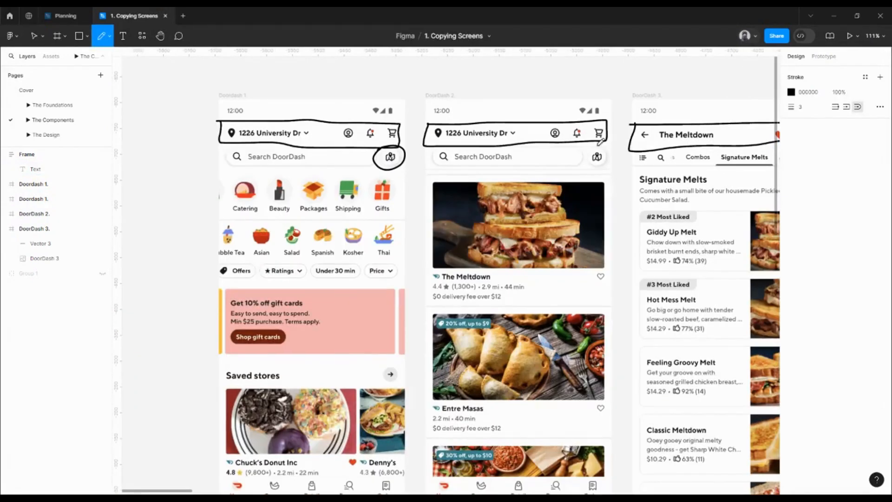
mouse_move(598, 146)
left_mouse_down()
mouse_move(580, 166)
mouse_move(593, 172)
mouse_move(606, 163)
mouse_move(595, 141)
left_mouse_up()
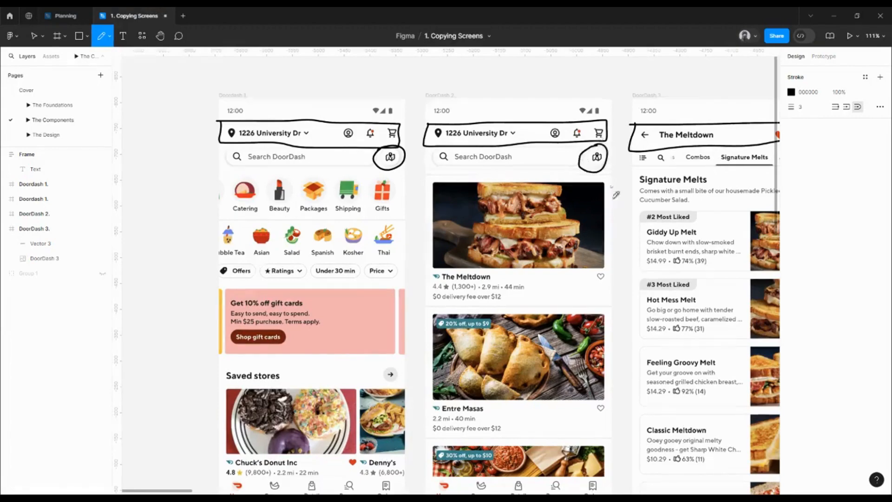
Step: Enter "Button" as item 2 of the Components List and start a new line beneath it
mouse_move(612, 200)
left_mouse_down()
mouse_move(482, 199)
mouse_move(529, 170)
mouse_move(447, 181)
left_mouse_up()
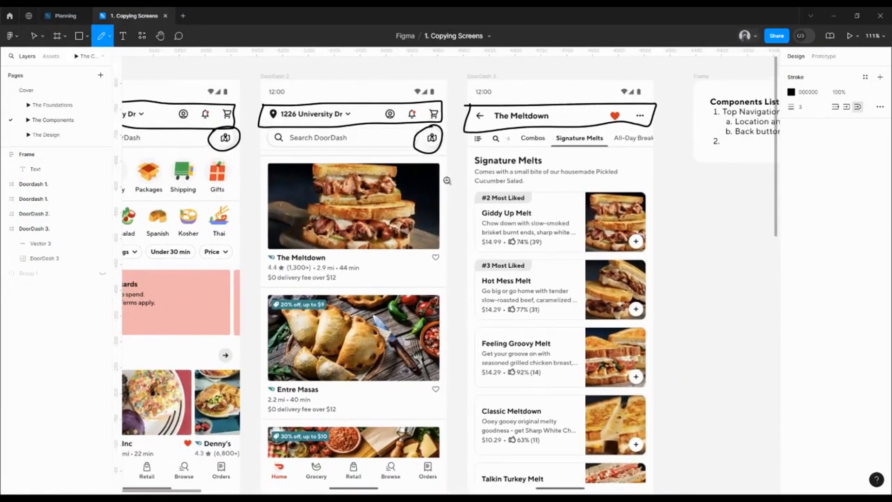
scroll(451, 177, "down", 4)
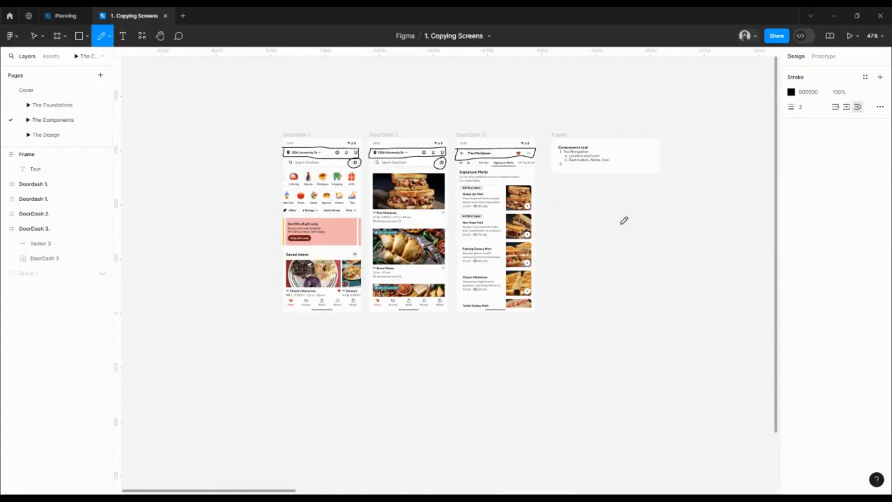
key("v")
double_click(576, 162)
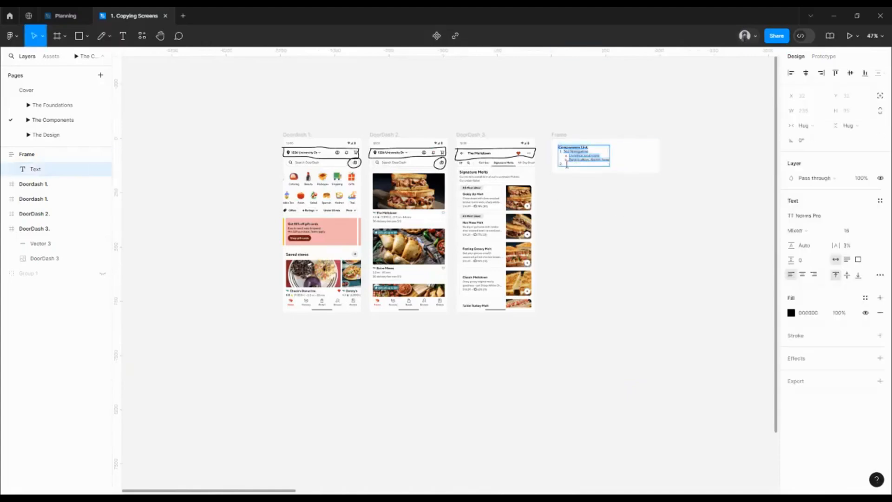
scroll(574, 163, "up", 5)
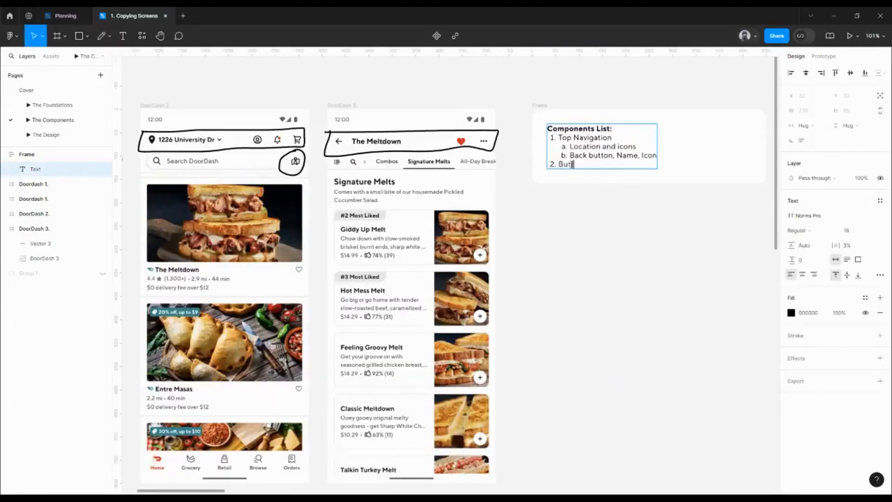
key("Return")
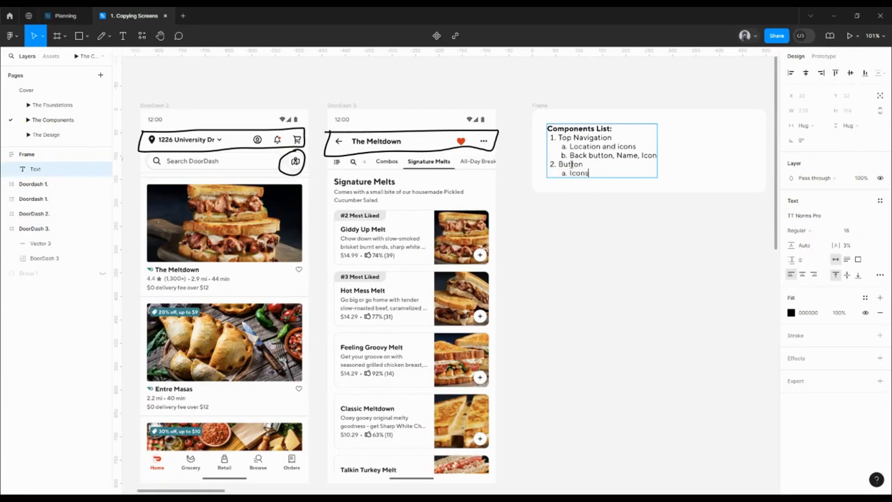
Step: Add the sub-item "Icon only (White Background)" under Button, and start item 3 of the list
type("y (")
type("White Background)")
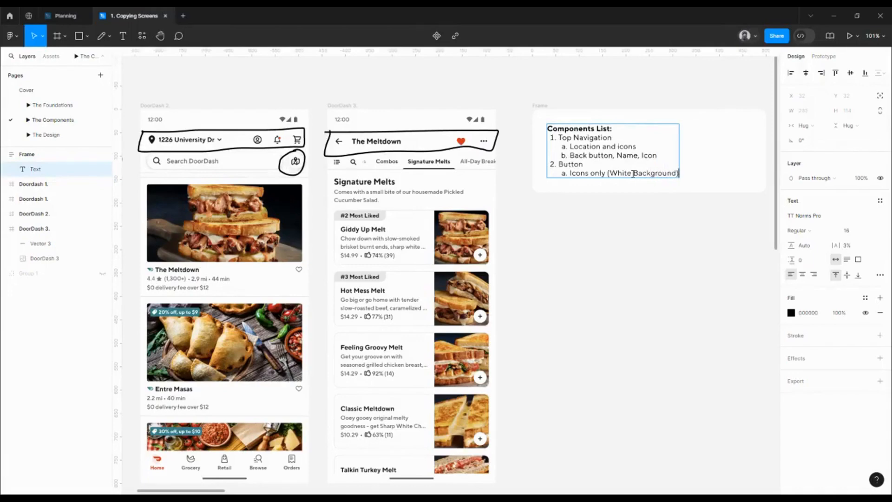
key("BackSpace")
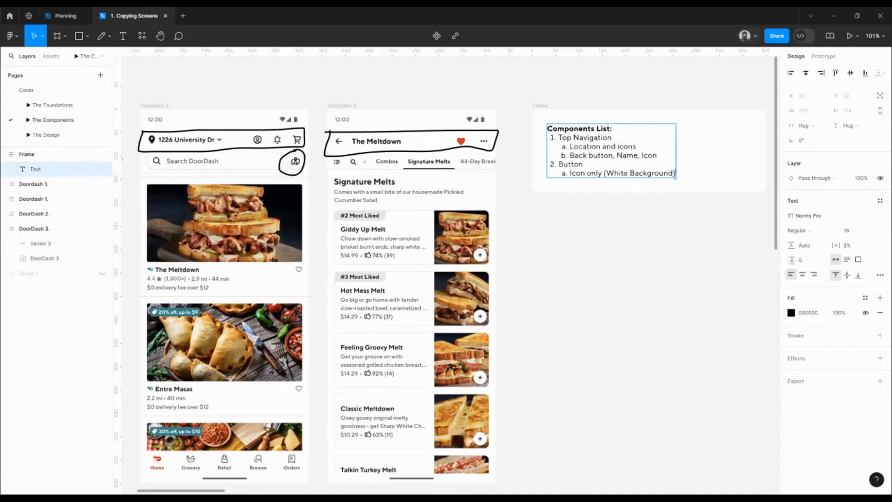
left_click(676, 175)
key("Return")
key("Escape")
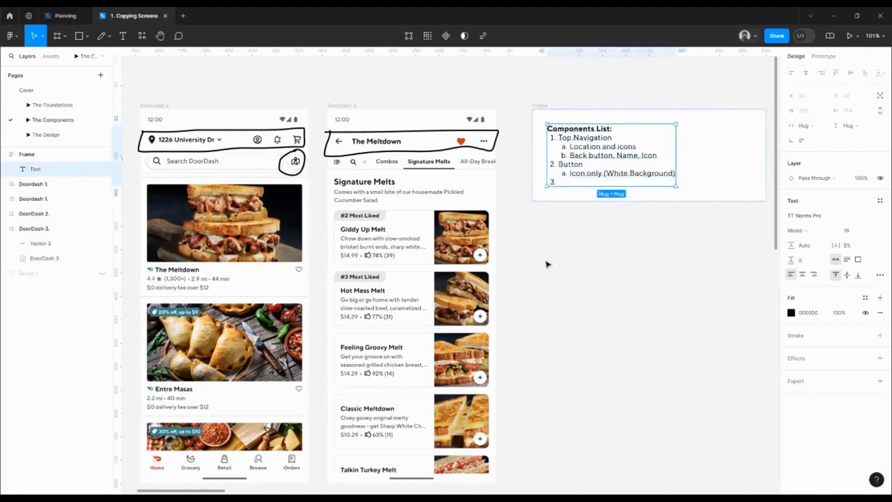
Step: Mark the start of the search bar on the first DoorDash screen with a freehand Pencil bracket
scroll(294, 224, "left", 5)
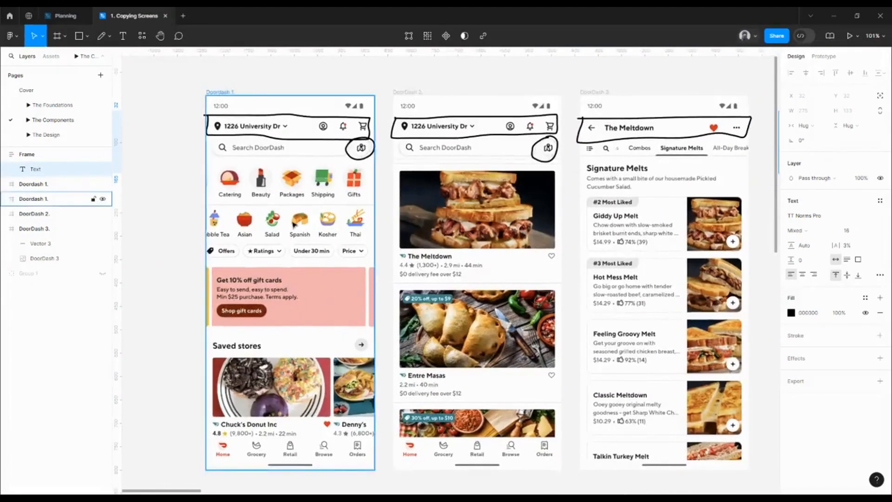
left_click(101, 35)
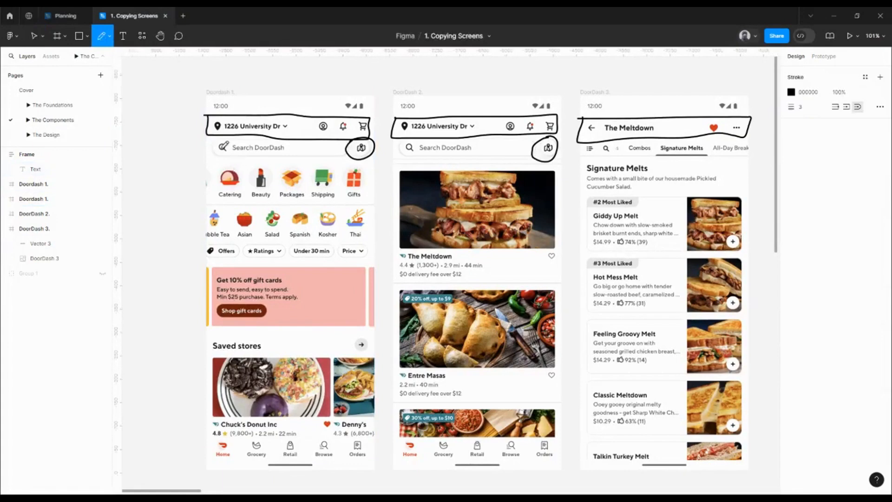
left_click_drag(212, 141, 218, 159)
Step: Enter "Search" as item 3 of the Components List and start item 4
key("v")
scroll(567, 255, "right", 5)
left_click(687, 165)
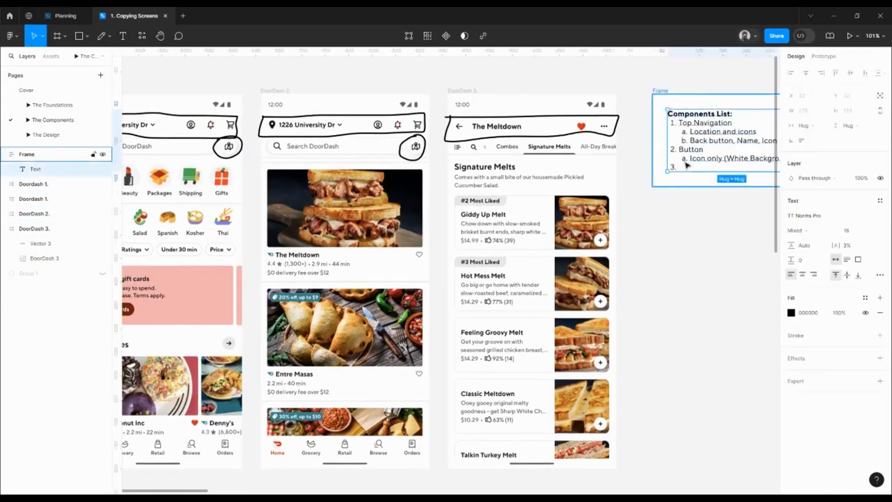
left_click(687, 165)
double_click(687, 165)
left_click(690, 165)
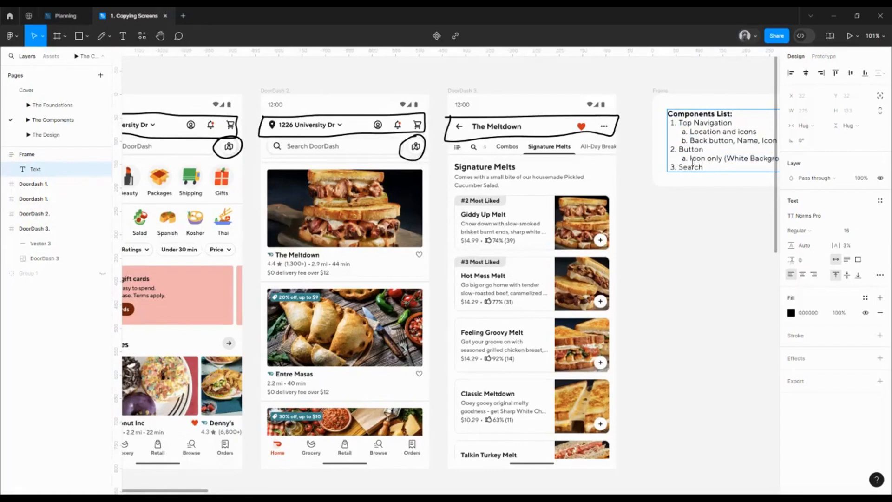
type("Search")
key("Return")
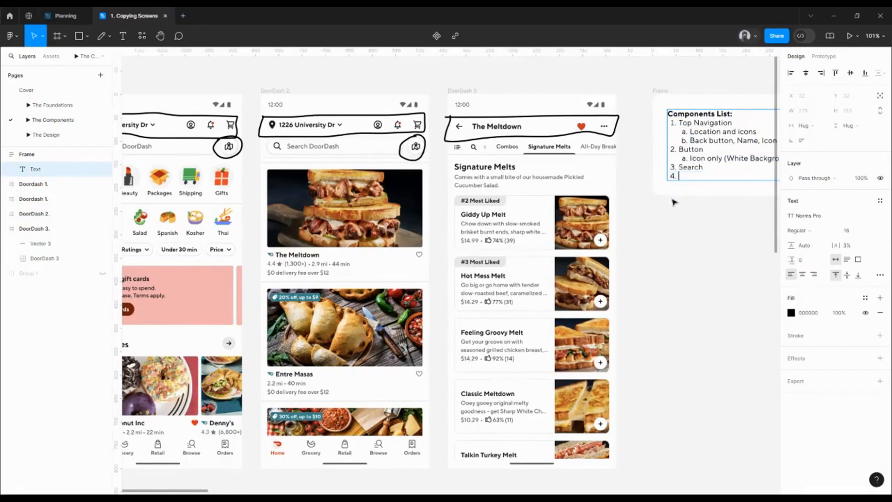
key("Escape")
Step: Try to circle the Catering category card on the first DoorDash screen with the Pencil
scroll(356, 312, "left", 5)
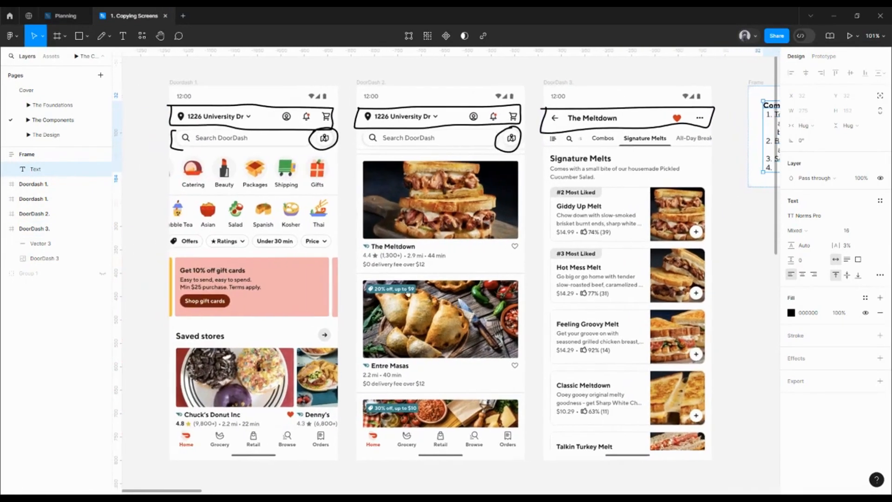
key("c")
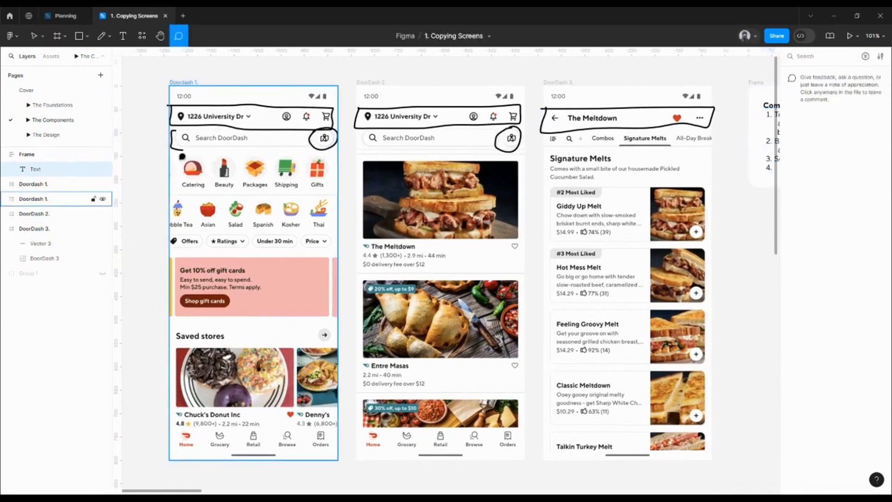
key("shift+p")
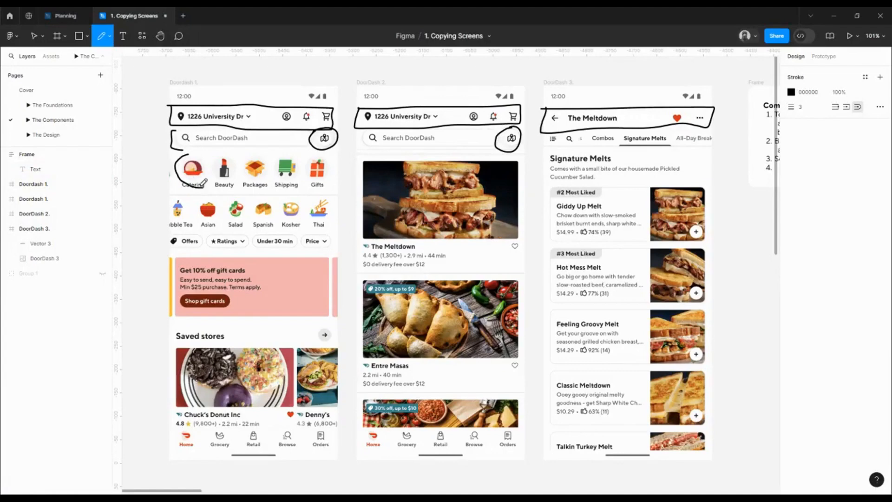
Step: Delete all the freehand Pencil marks from the three DoorDash screens, keeping the screen images
scroll(218, 175, "down", 3)
key("v")
mouse_move(140, 114)
left_mouse_down()
mouse_move(172, 135)
mouse_move(548, 163)
left_mouse_up()
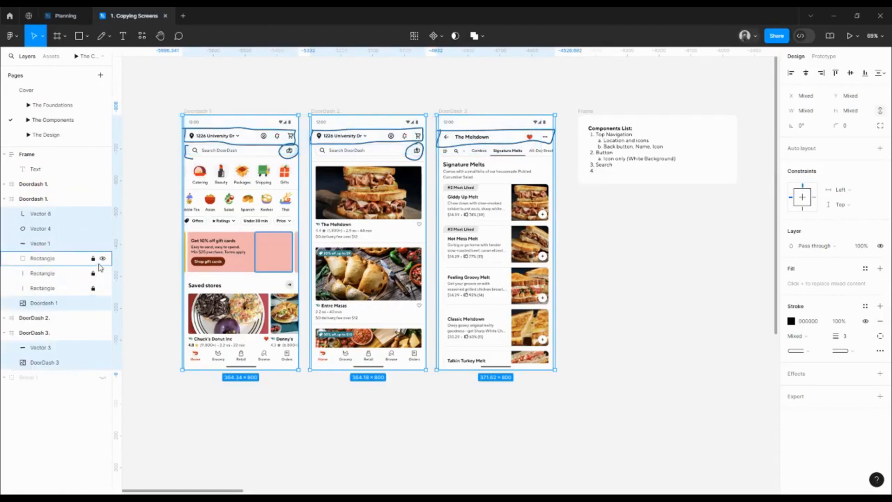
left_click(47, 363, "shift")
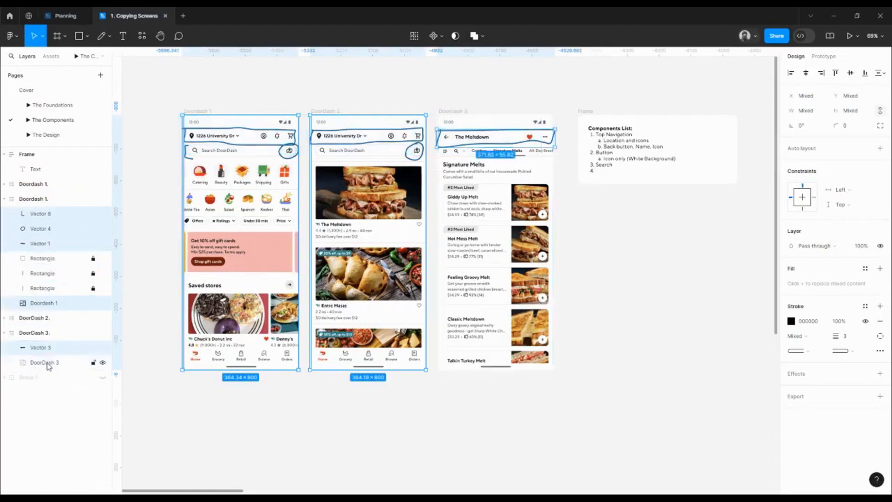
left_click(50, 303, "shift")
key("Delete")
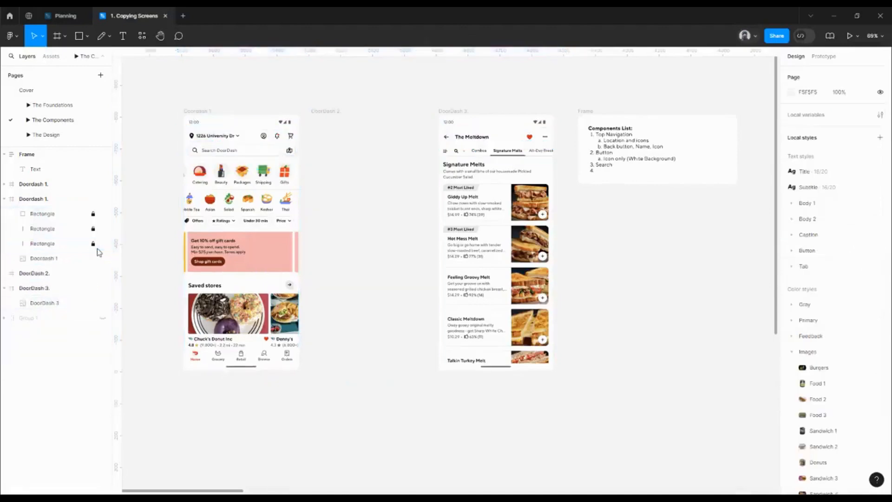
key("ctrl+z")
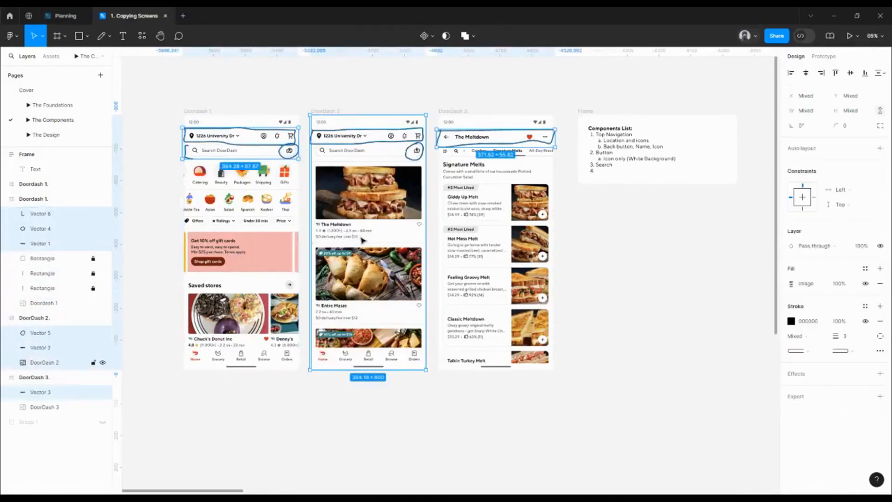
left_click(363, 240, "shift")
key("Delete")
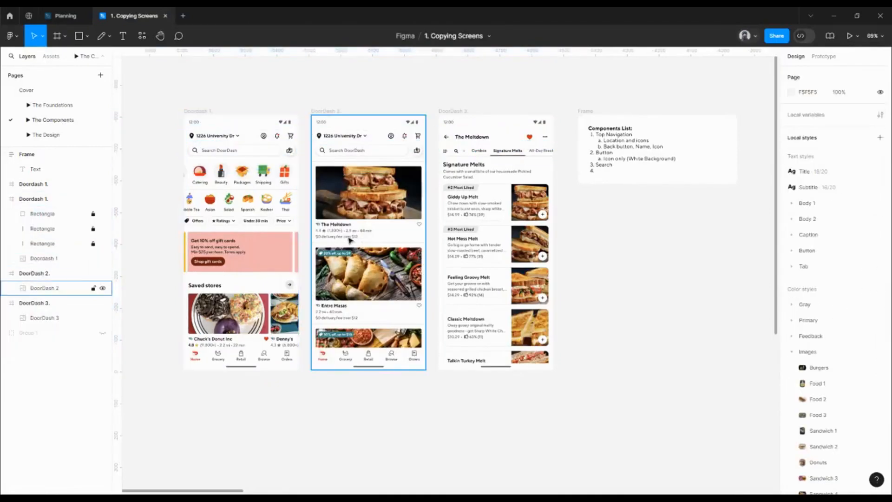
Step: Lock the DoorDash 2, Doordash 1 and DoorDash 3 image layers
left_click(363, 241)
left_click(93, 288)
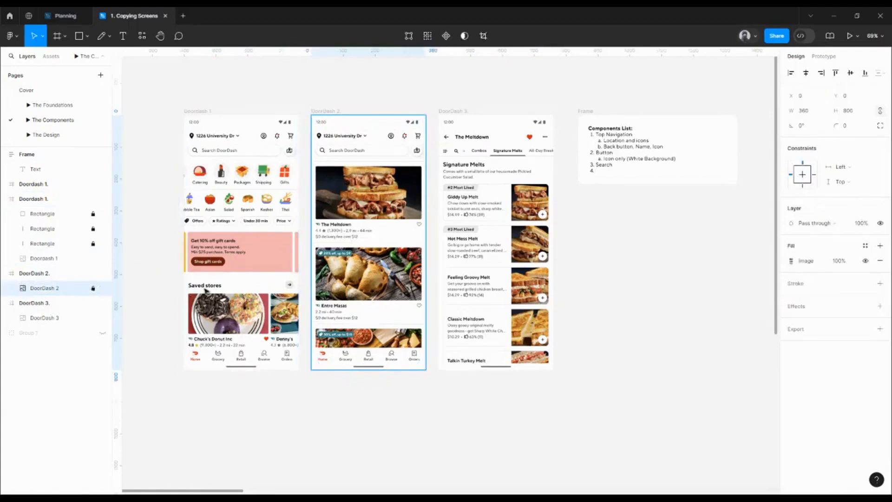
left_click(208, 292)
left_click(93, 259)
left_click(51, 318)
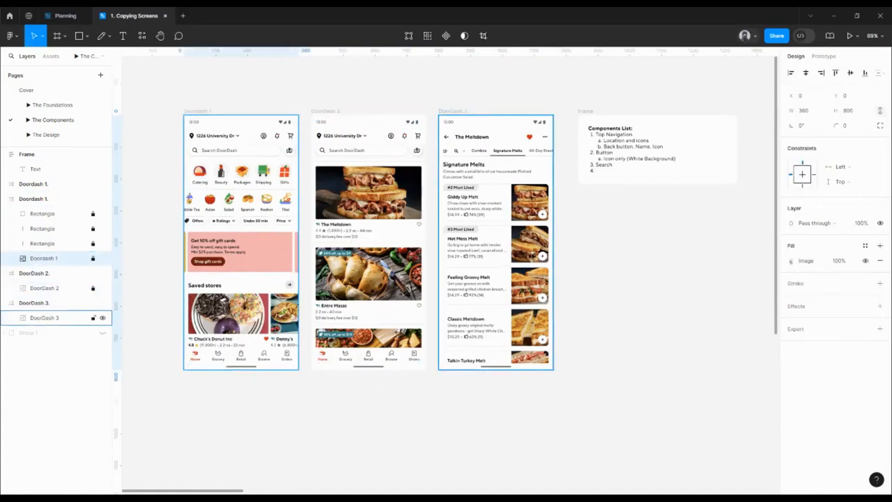
left_click(94, 319)
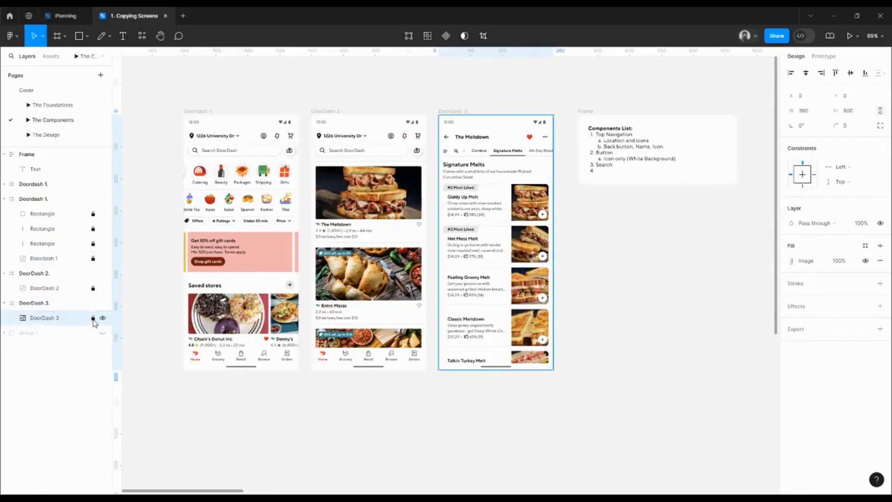
left_click(160, 260)
Step: Circle the Catering and Asian category cards on the first DoorDash screen with the Pencil
scroll(180, 229, "up", 1)
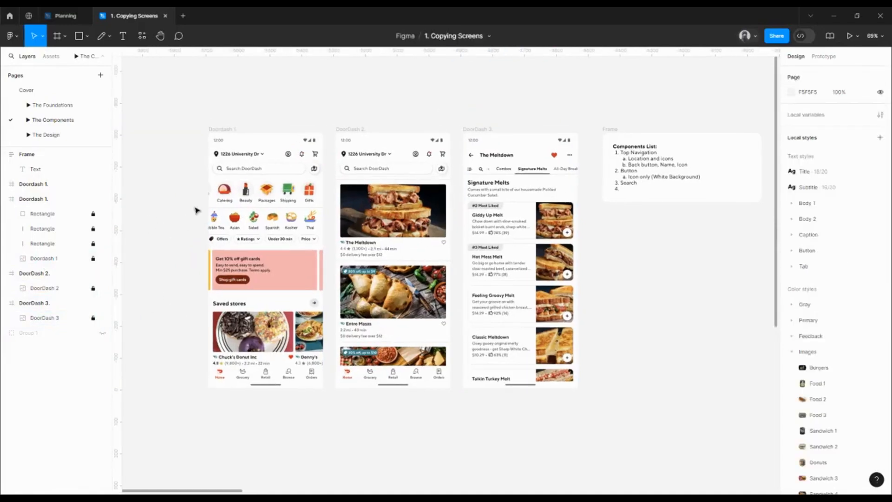
left_click(101, 36)
scroll(243, 176, "up", 5, "ctrl")
mouse_move(188, 166)
left_mouse_down()
mouse_move(167, 189)
mouse_move(170, 211)
mouse_move(187, 227)
mouse_move(212, 222)
mouse_move(219, 197)
mouse_move(188, 166)
left_mouse_up()
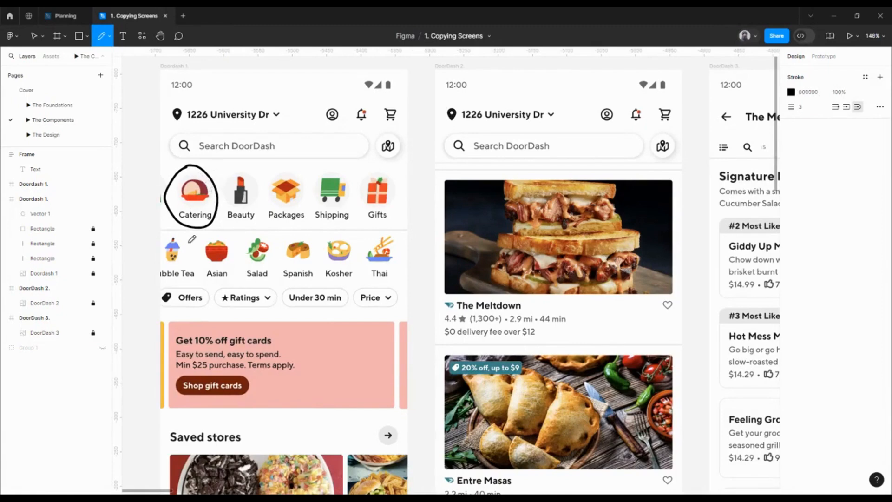
mouse_move(209, 226)
left_mouse_down()
mouse_move(191, 257)
mouse_move(196, 276)
mouse_move(219, 281)
mouse_move(232, 274)
mouse_move(230, 256)
mouse_move(211, 224)
left_mouse_up()
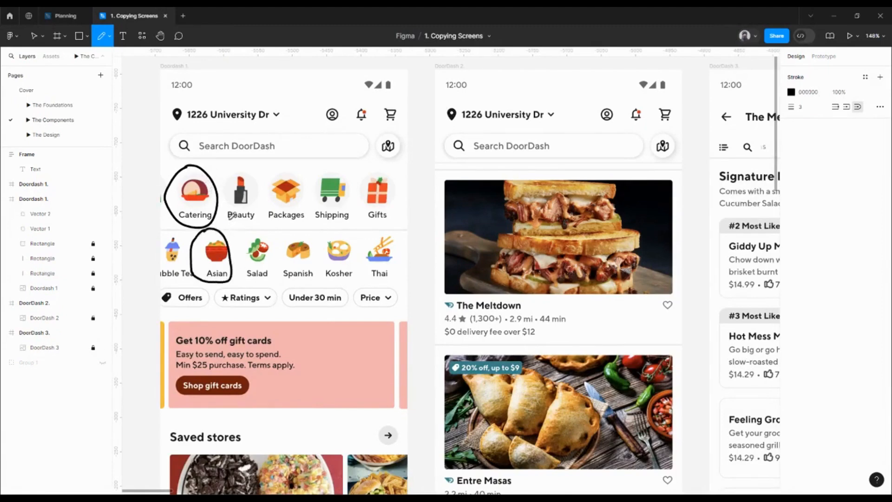
key("Escape")
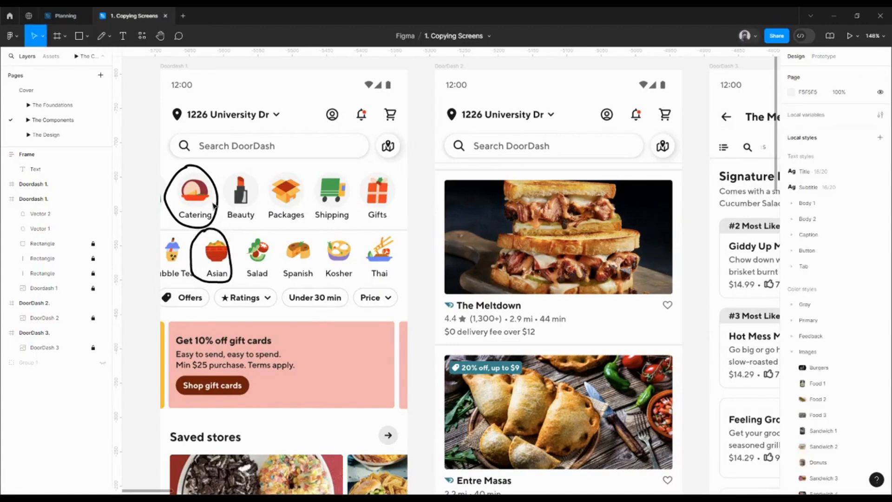
Step: Enter "Category Cards" as item 4 of the Components List with sub-items "With Gray Background" and "Without Background", and start item 5
scroll(213, 206, "down", 5)
double_click(573, 198)
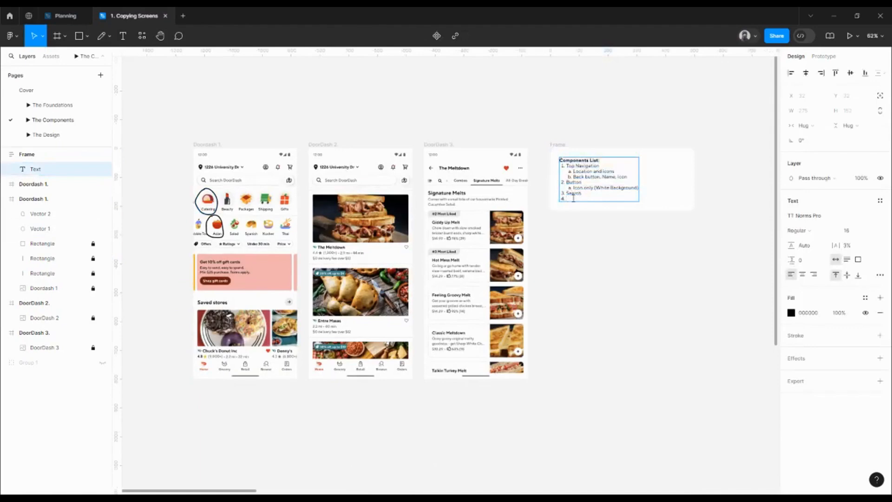
type("Cards")
key("Return")
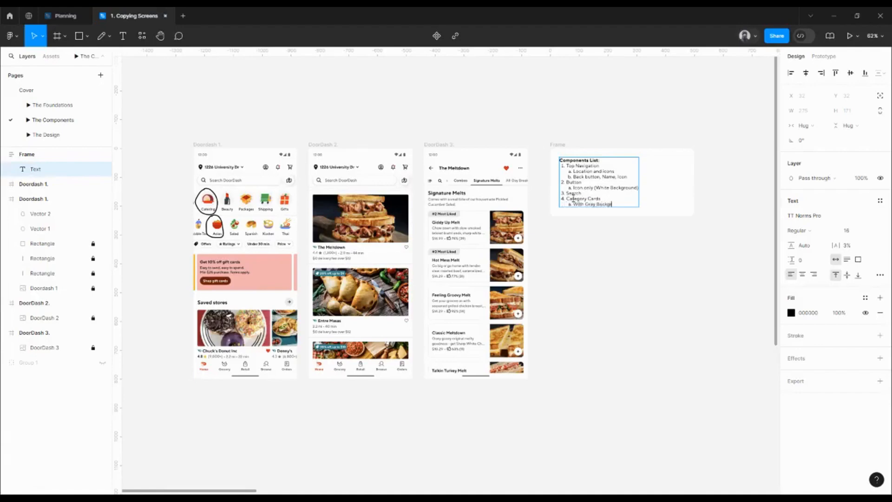
type("nd")
key("Return")
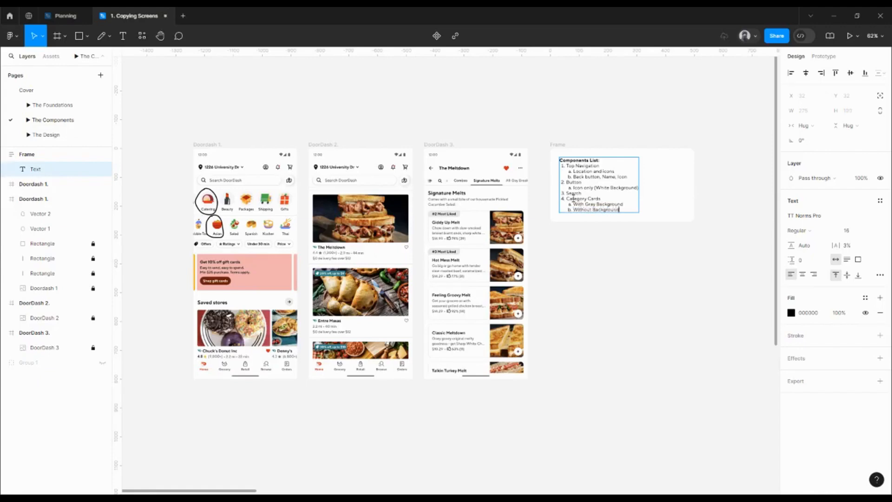
key("Return")
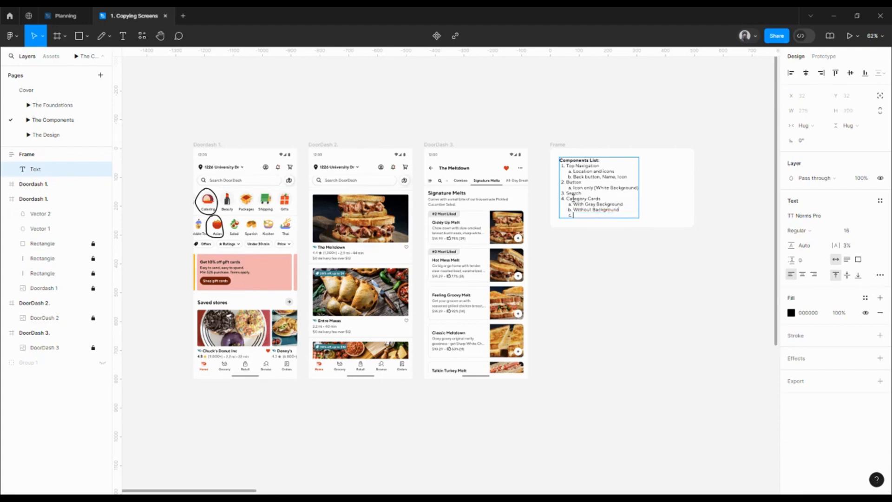
key("shift+Tab")
key("Escape")
Step: Delete the freehand circles around the Catering and Asian category cards
scroll(293, 302, "up", 5)
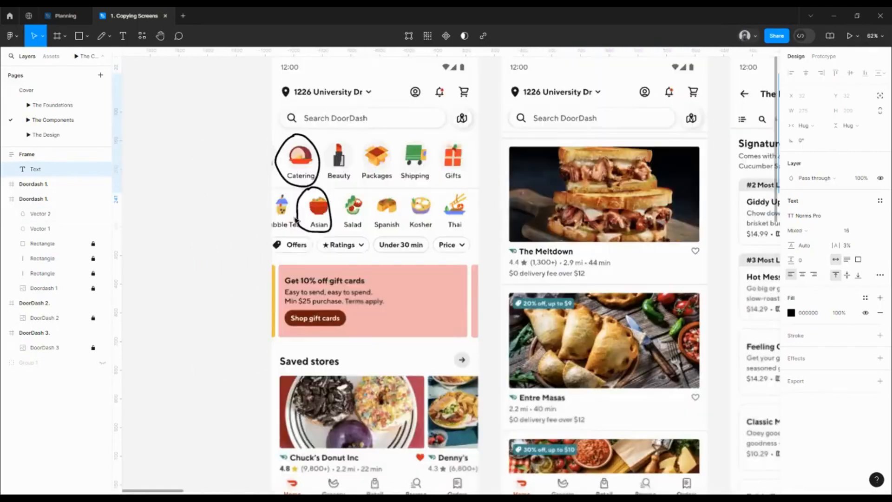
left_click_drag(241, 135, 333, 209)
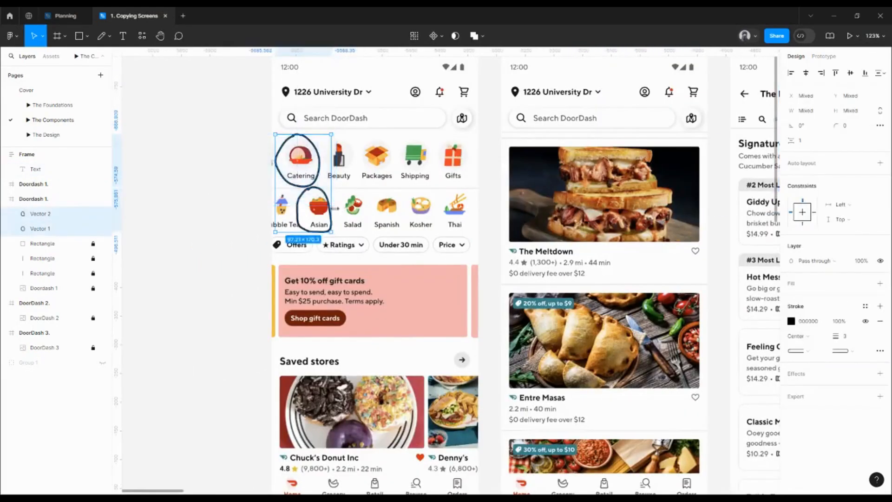
key("Delete")
Step: Circle the Offers filter chip on the first DoorDash screen with the Pencil
left_click(101, 37)
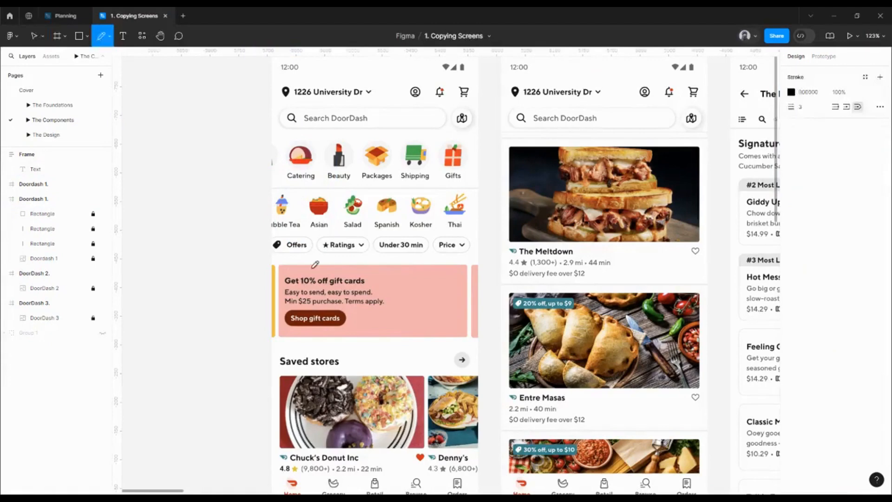
mouse_move(292, 229)
left_mouse_down()
mouse_move(270, 244)
mouse_move(279, 258)
mouse_move(326, 261)
mouse_move(333, 252)
mouse_move(317, 231)
mouse_move(292, 231)
left_mouse_up()
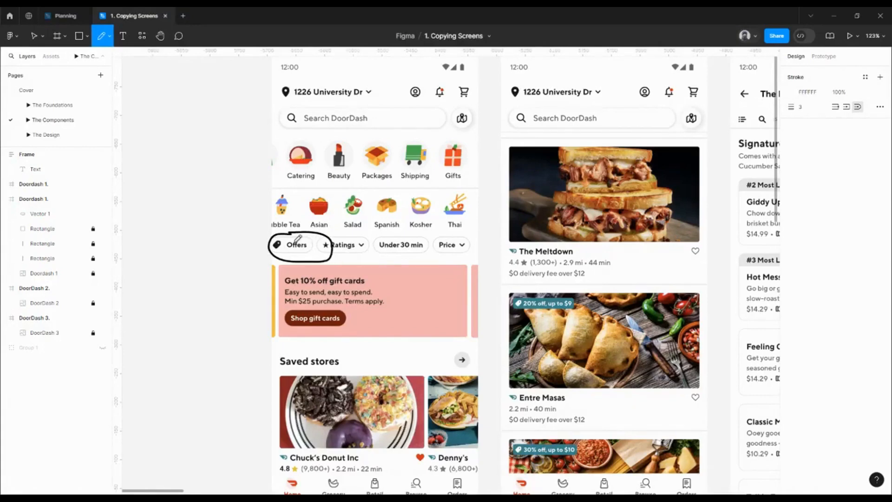
scroll(298, 239, "down", 3)
key("v")
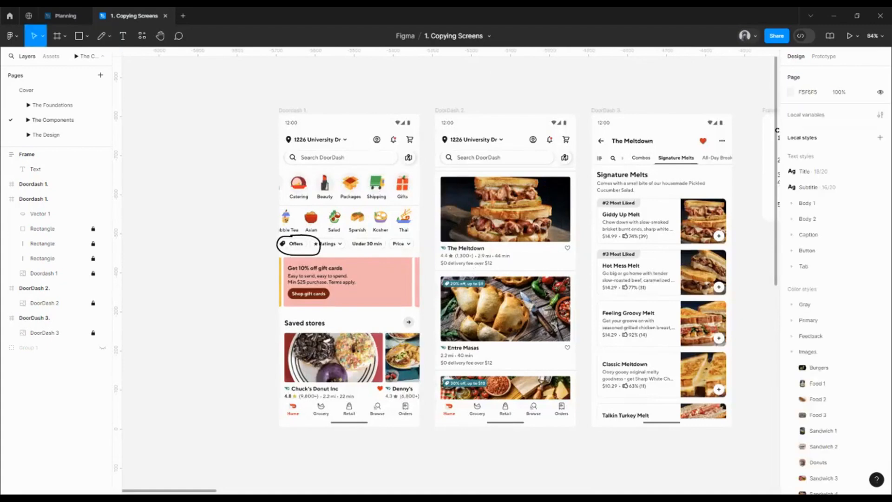
Step: Enter "Chips" as item 5 of the Components List
scroll(379, 258, "right", 5)
double_click(560, 202)
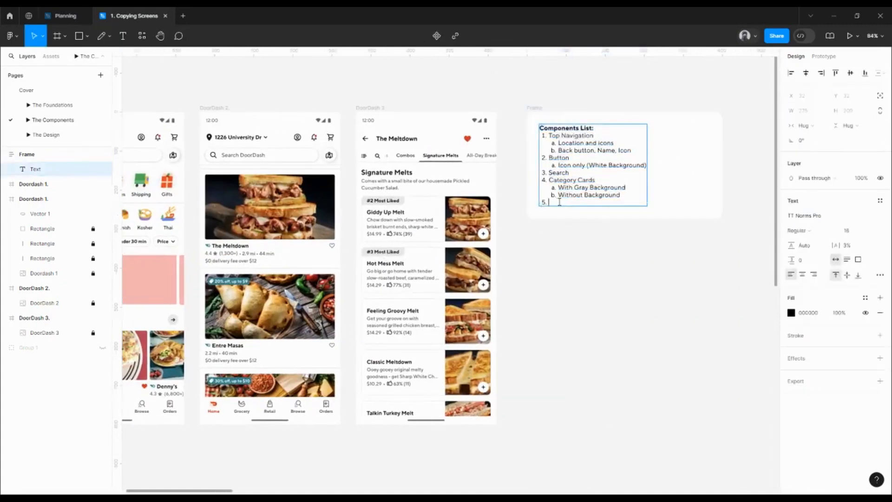
type("Chips")
key("Escape")
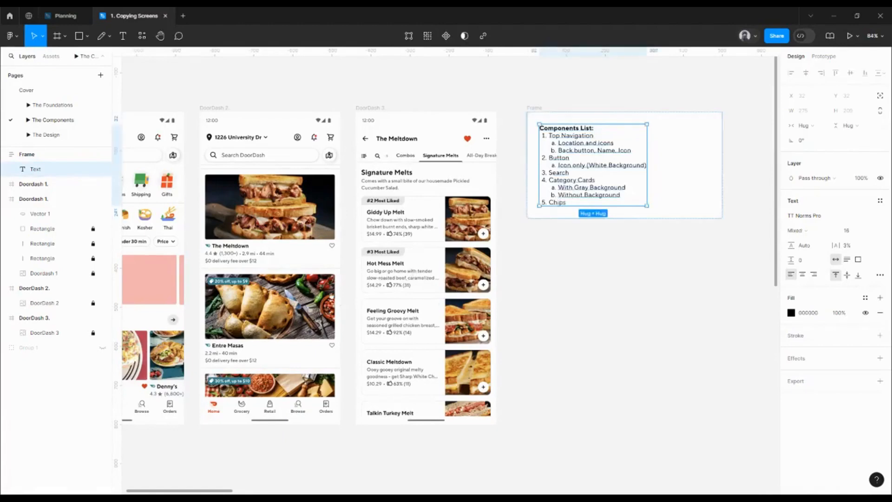
Step: Delete the freehand circle around the Offers chip on the first DoorDash screen
scroll(285, 250, "left", 5)
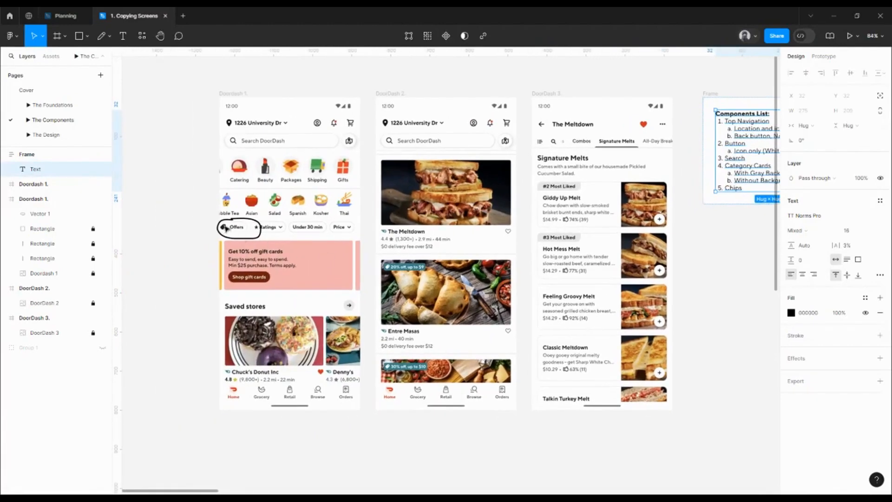
scroll(225, 228, "up", 3)
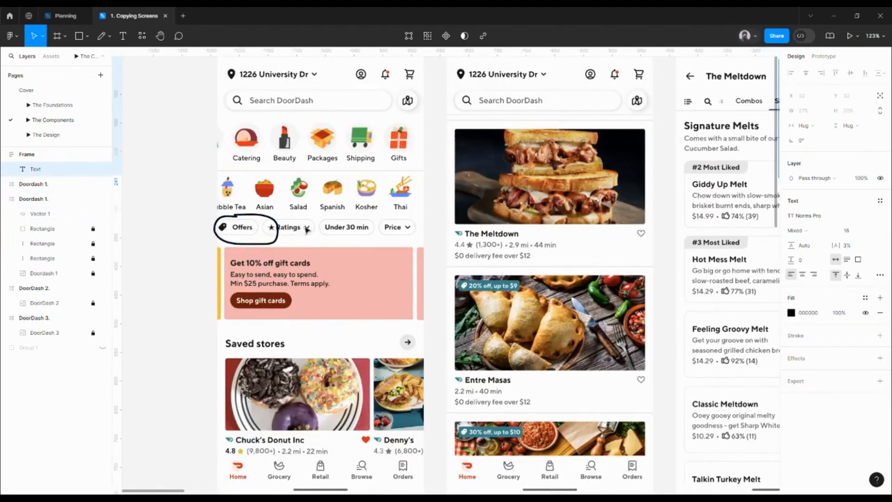
left_click(273, 221)
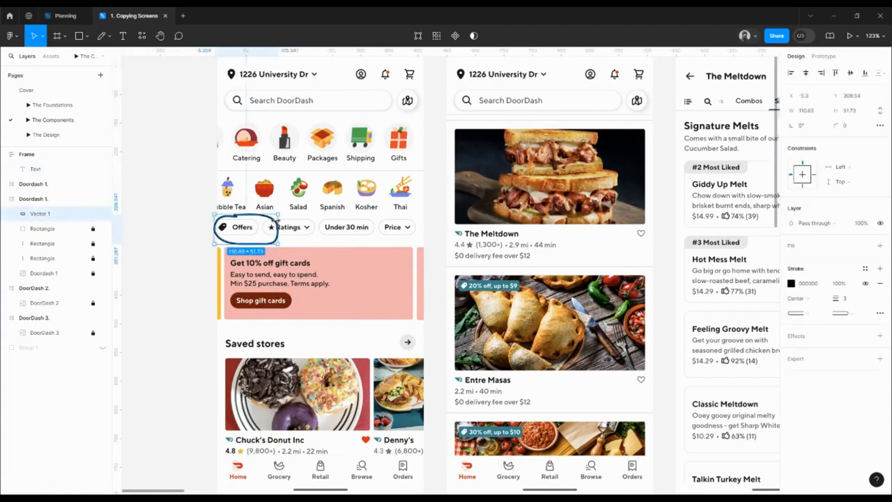
key("Delete")
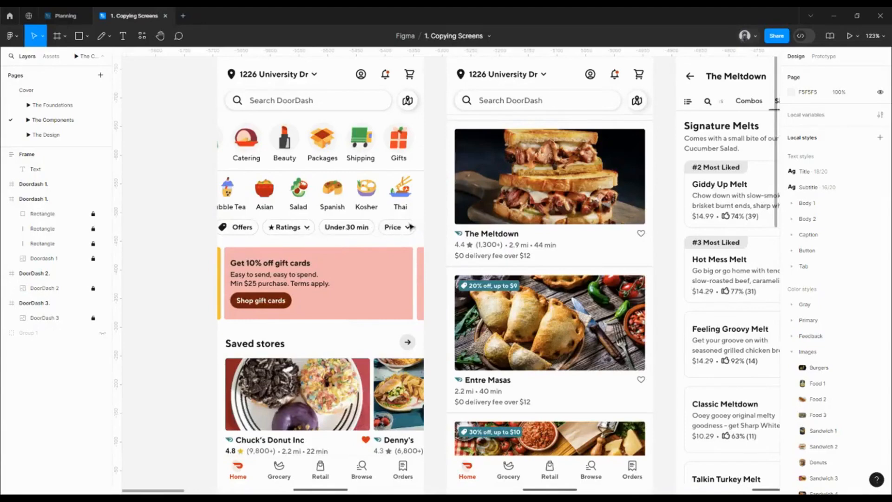
Step: Start an indented sub-item line beneath Chips in the Components List
scroll(402, 230, "up", 1)
left_click_drag(519, 247, 480, 247)
scroll(480, 248, "down", 3)
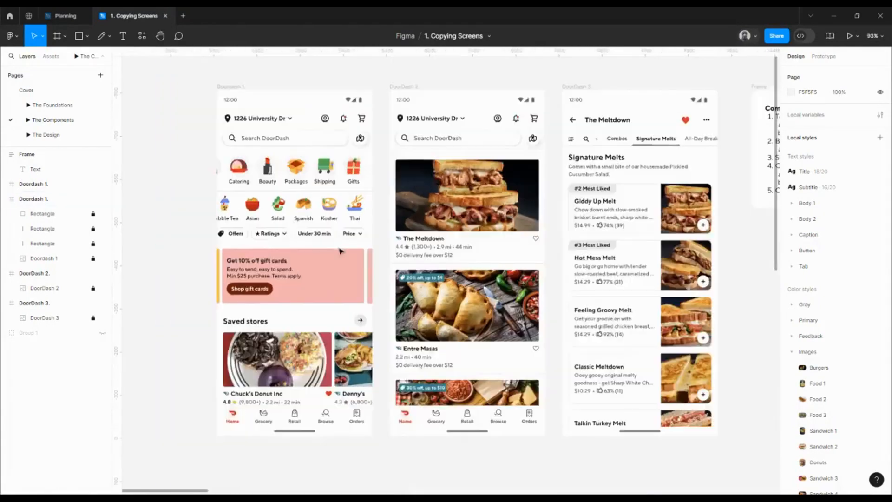
scroll(299, 252, "right", 5)
scroll(404, 267, "right", 3)
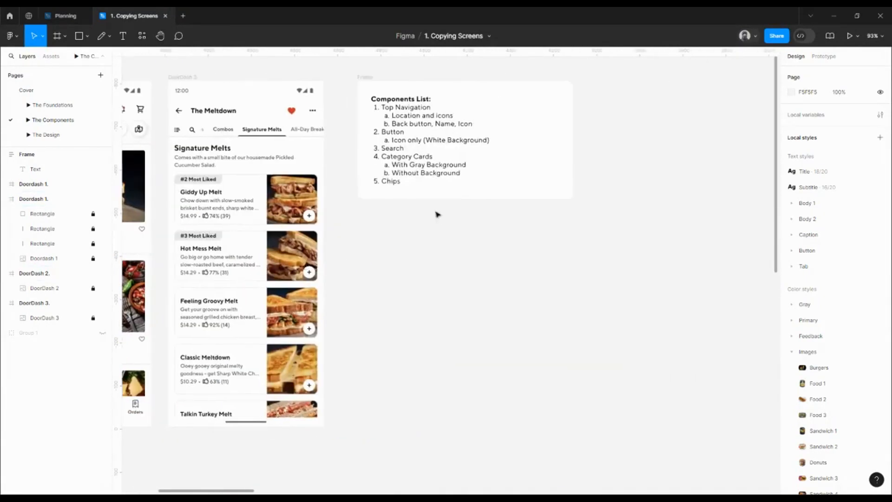
left_click(407, 181)
left_click(408, 180)
key("Return")
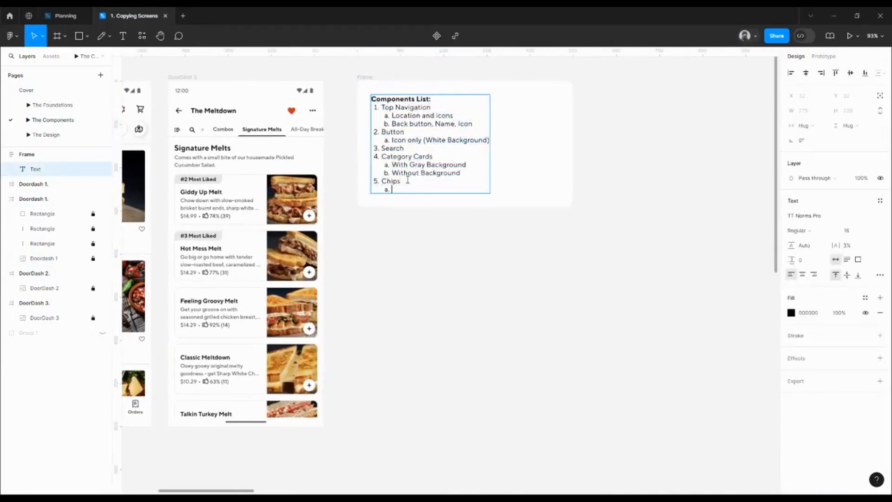
Step: Enter "Leading icon" and "Trailing icon" as sub-items a and b under Chips in the Components List
type("Leading icon")
key("Return")
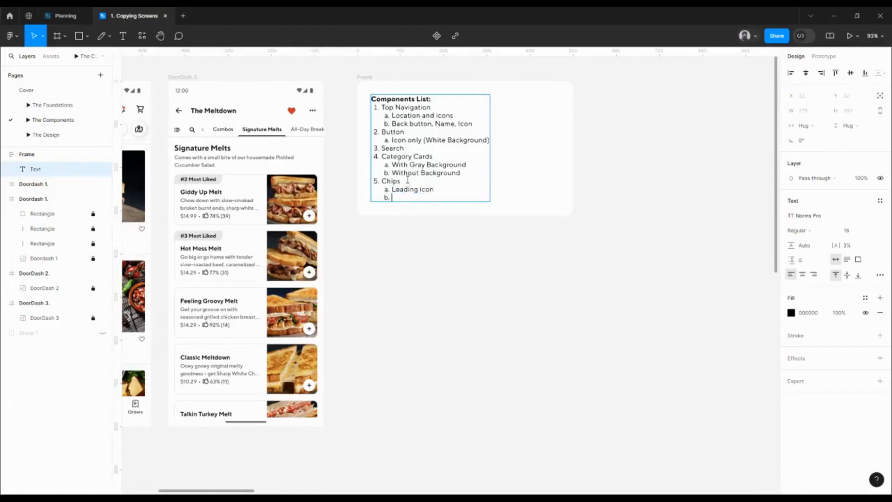
type("Trailing ic")
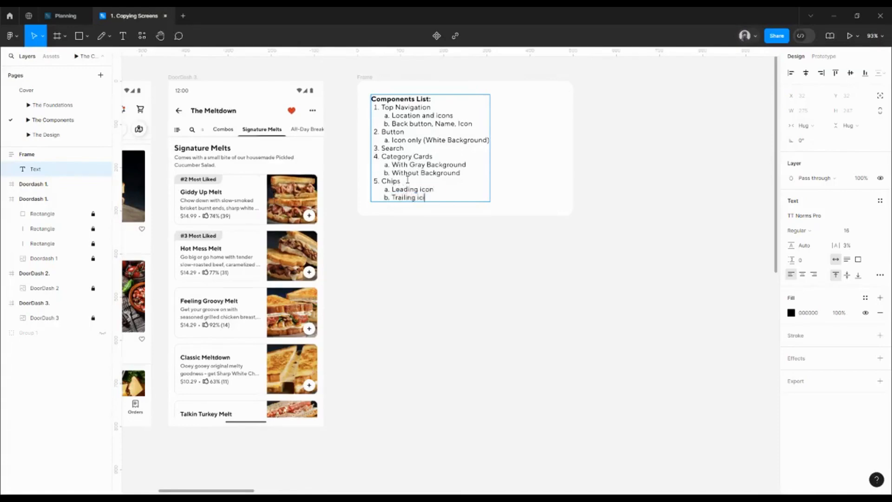
type("n")
type("on")
key("Return")
Step: Add "Both" and "None" as sub-items c and d under Chips, and start item 6 of the list
type("Bot")
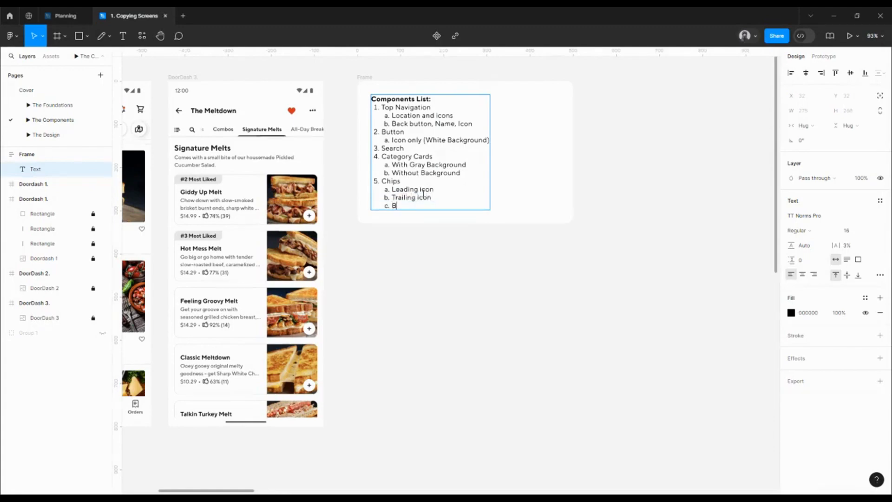
type("h")
key("Return")
type("None")
key("Return")
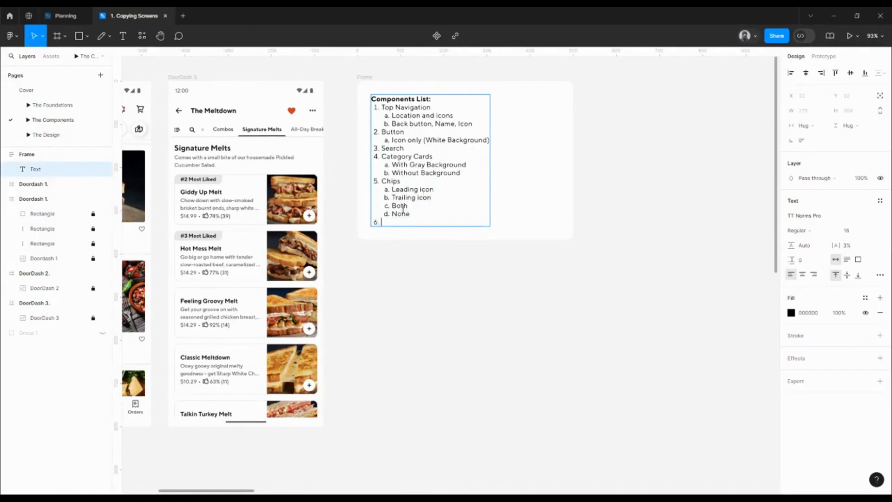
key("Escape")
scroll(410, 285, "down", 5)
left_click_drag(410, 285, 551, 247)
scroll(414, 225, "left", 1)
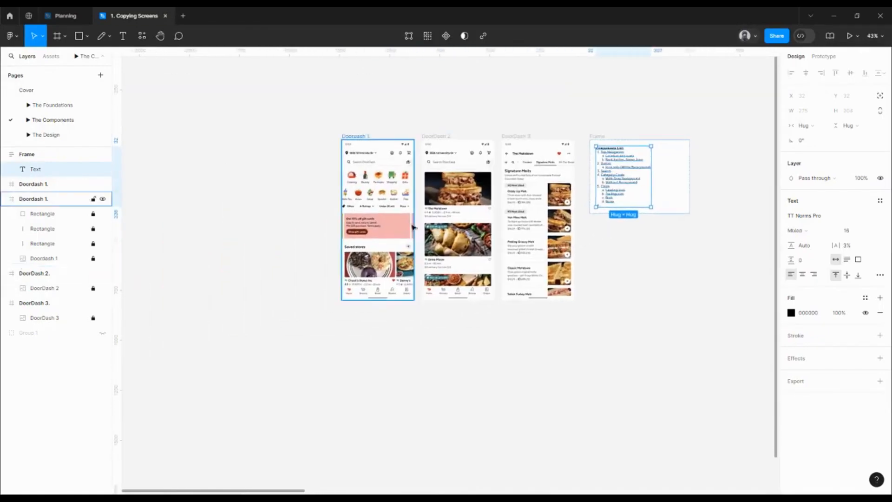
scroll(414, 225, "up", 5)
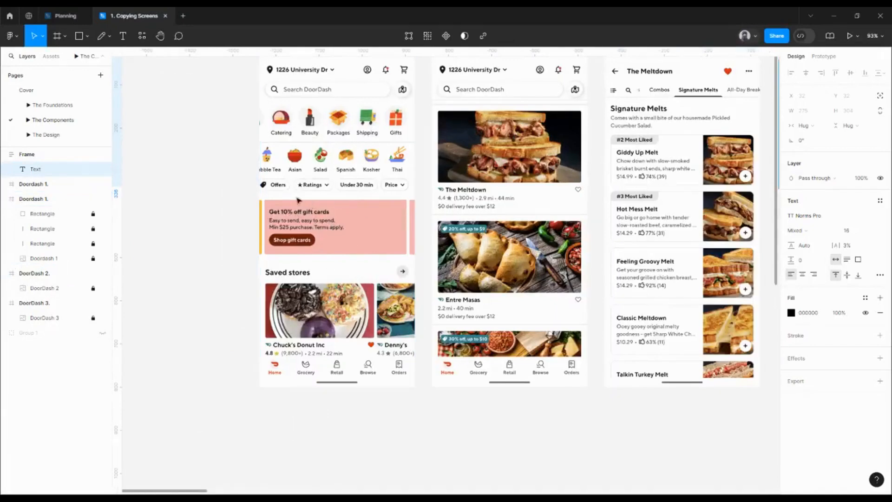
scroll(459, 242, "right", 4)
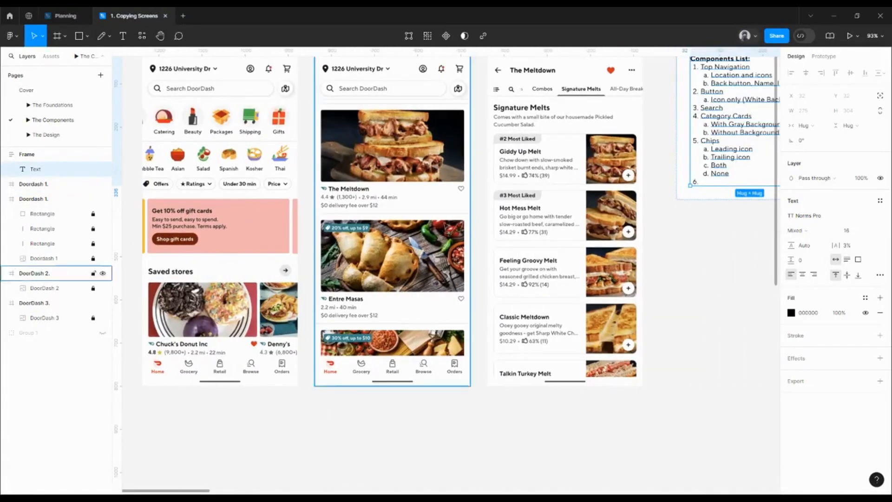
key("Escape")
left_click(708, 179)
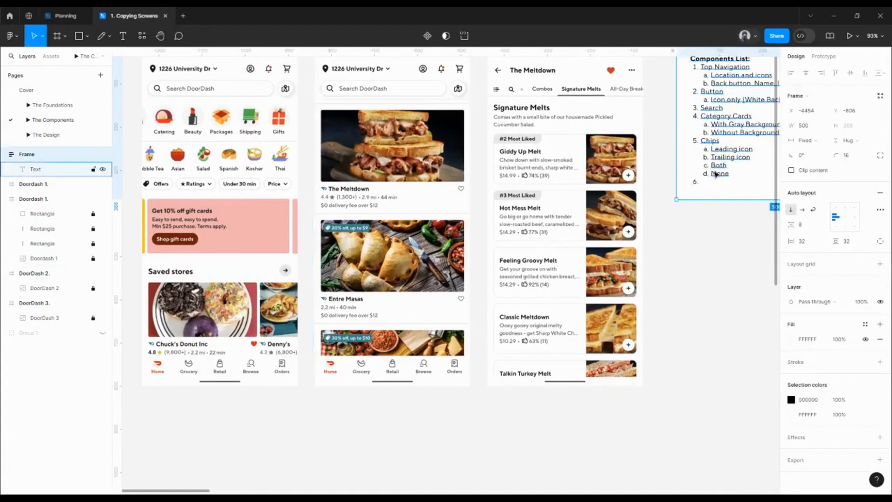
double_click(708, 180)
left_click(707, 182)
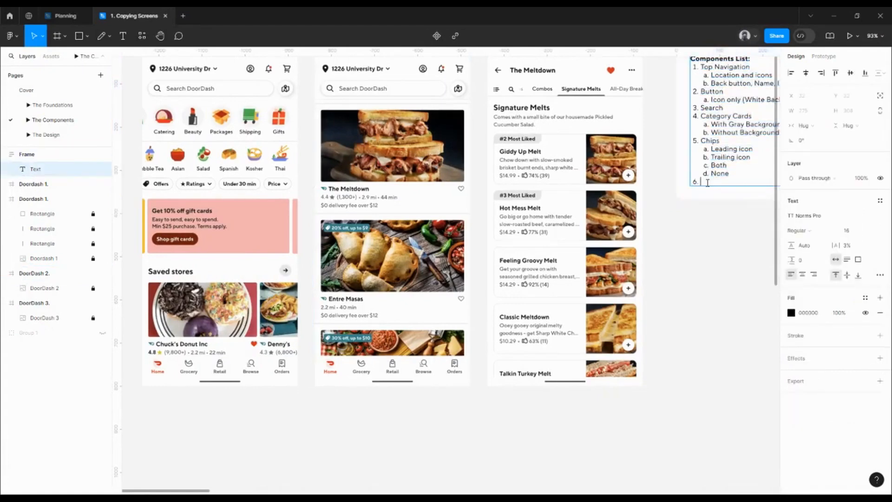
key("Escape")
Step: Enter "Offer Card" as item 6 of the Components List and start item 7
scroll(739, 251, "right", 1)
scroll(739, 251, "up", 1)
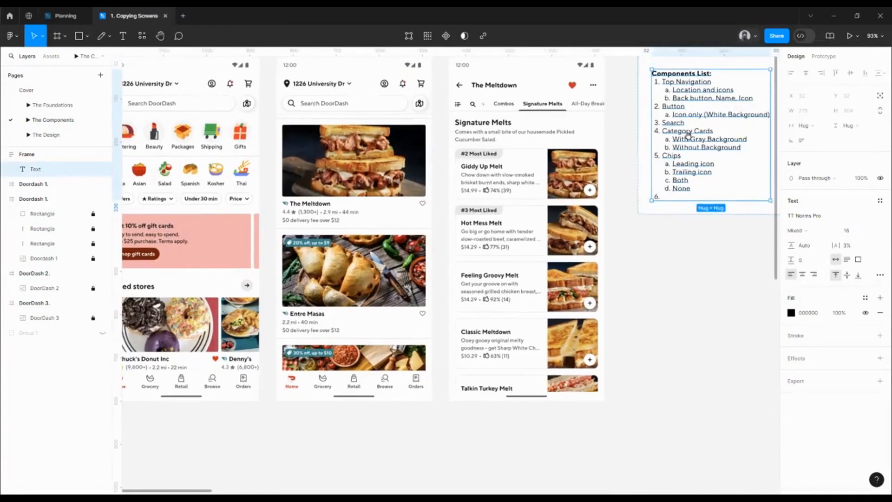
left_click(676, 199)
double_click(683, 188)
double_click(682, 189)
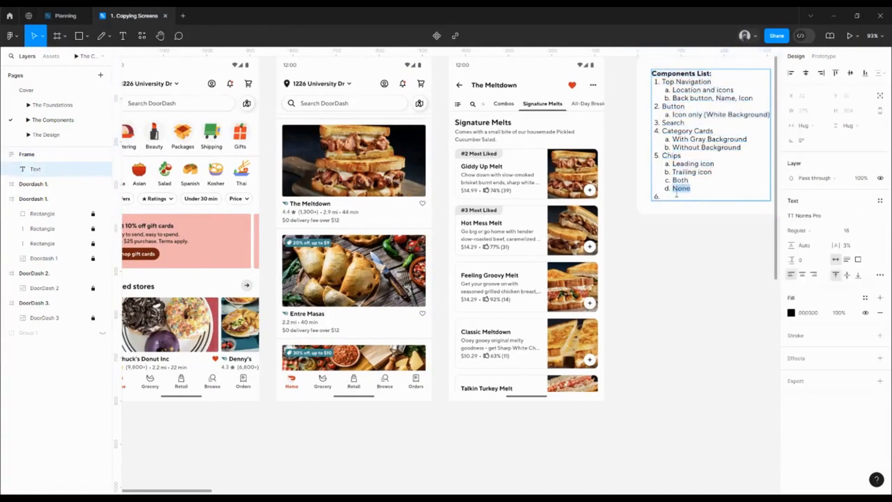
left_click(674, 196)
type("Offer Card")
key("Return")
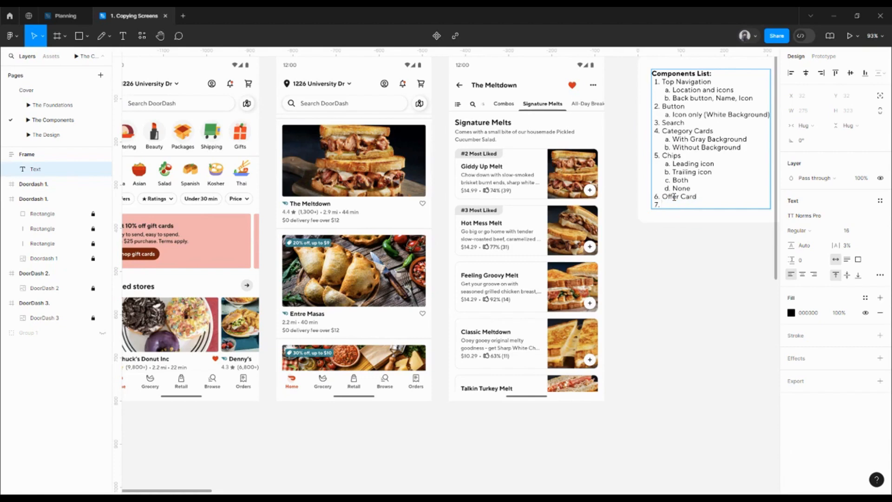
Step: Enter "Store Card" as item 7 of the Components List
type("Store Card")
key("Escape")
Step: Start an indented sub-item line beneath Store Card in the Components List
scroll(303, 372, "down", 1)
scroll(303, 372, "left", 1)
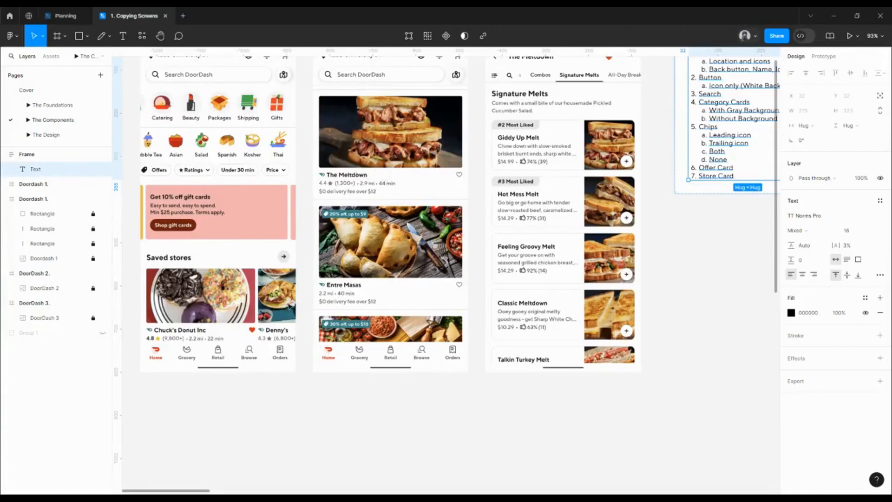
scroll(562, 275, "right", 3)
scroll(562, 274, "up", 1)
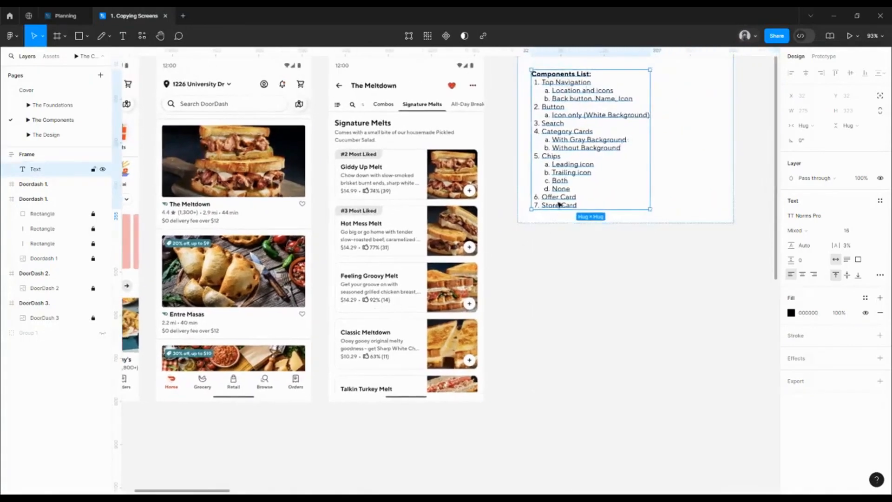
double_click(559, 204)
left_click(564, 197)
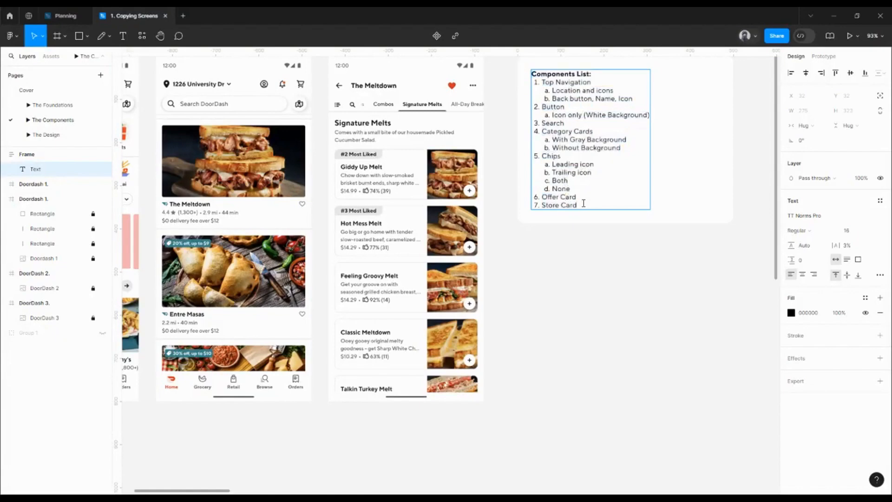
key("Return")
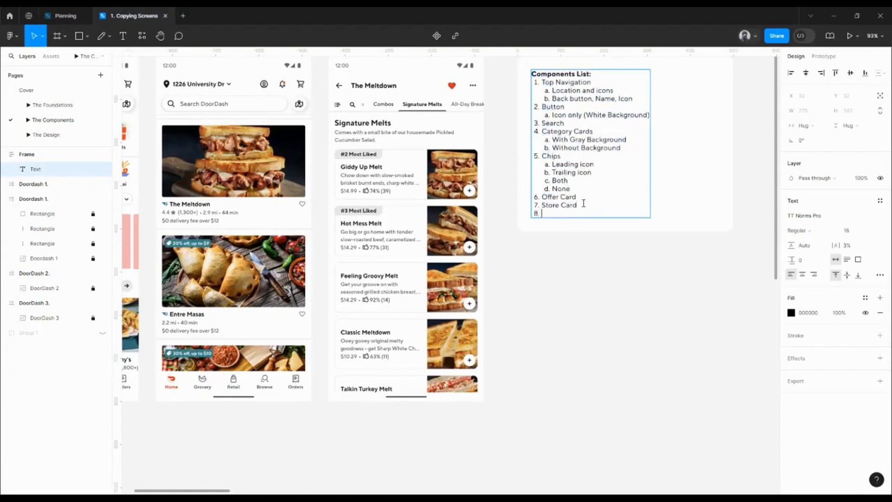
key("Tab")
Step: Enter "With Tag" and "Without tag" as sub-items a and b under Store Card, and start item 8 at the main list level
scroll(562, 313, "left", 5)
scroll(562, 312, "down", 1)
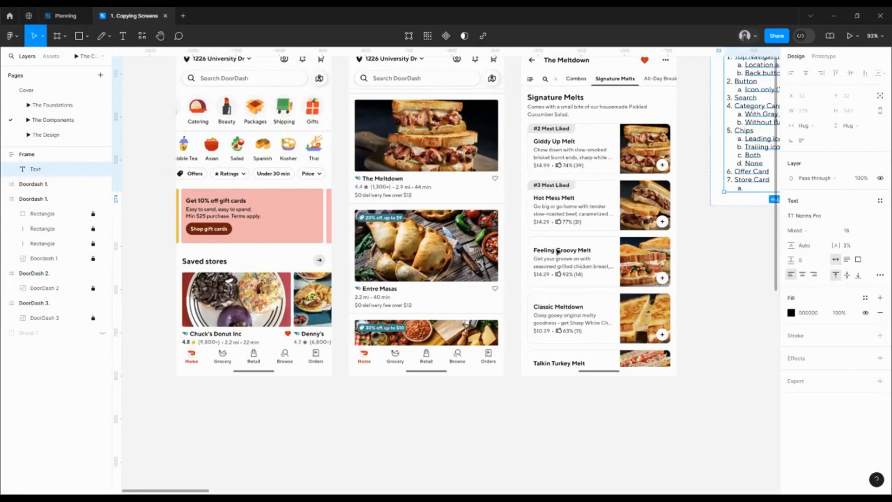
left_click_drag(559, 252, 382, 271)
double_click(598, 205)
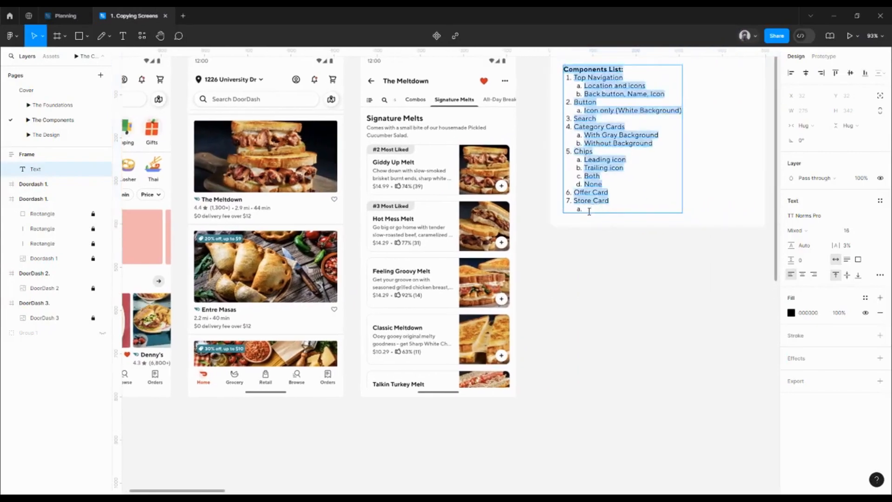
left_click(590, 211)
type("With")
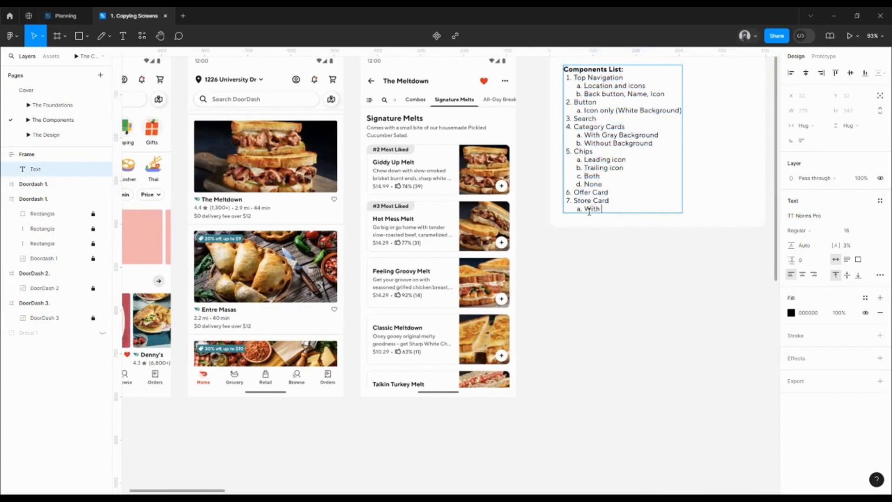
type(" Tag")
key("Return")
type("Wit")
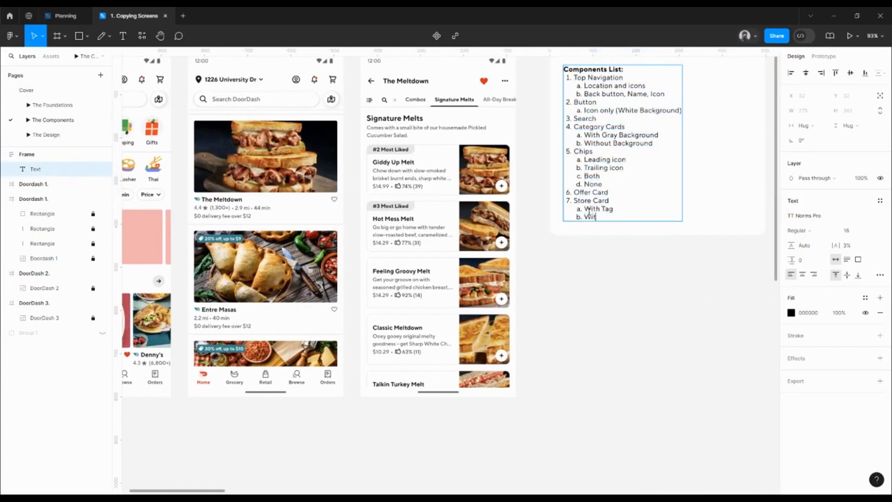
type("hout tag")
key("Return")
key("shift+Tab")
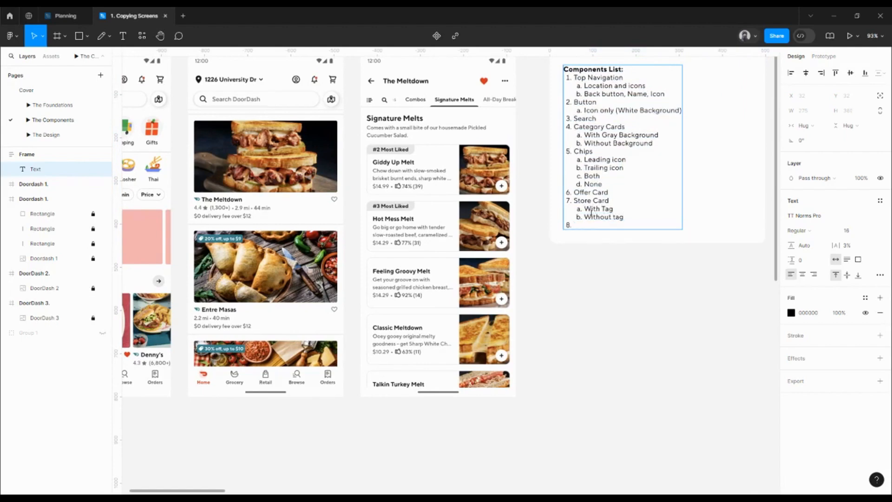
key("Escape")
Step: Add "Icon only (with gray background)" as sub-item b under Button in the Components List
scroll(692, 200, "left", 5)
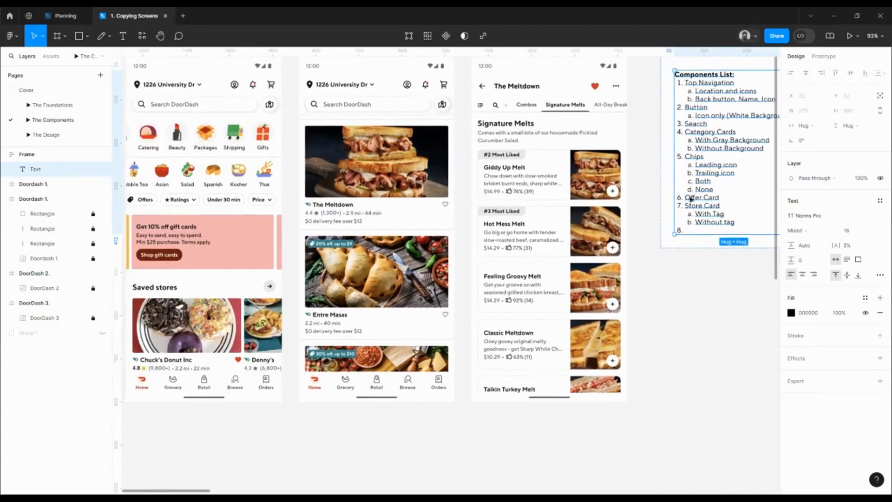
scroll(297, 249, "left", 2)
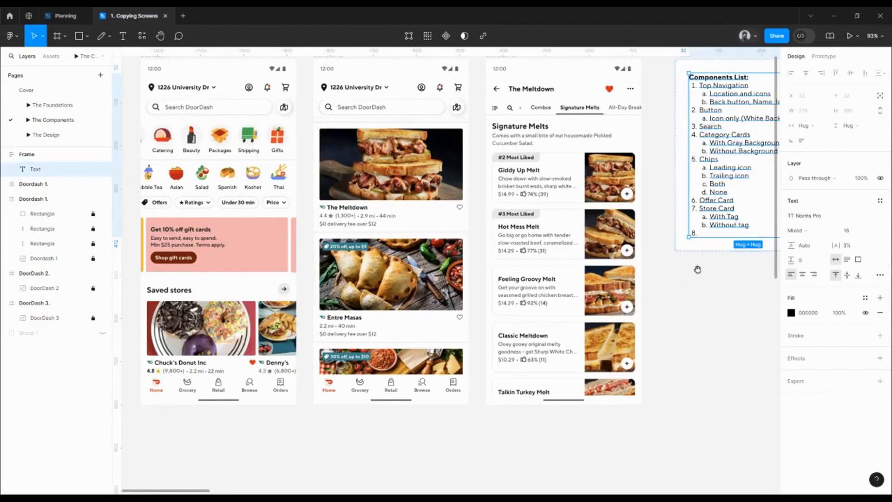
left_click_drag(698, 270, 599, 277)
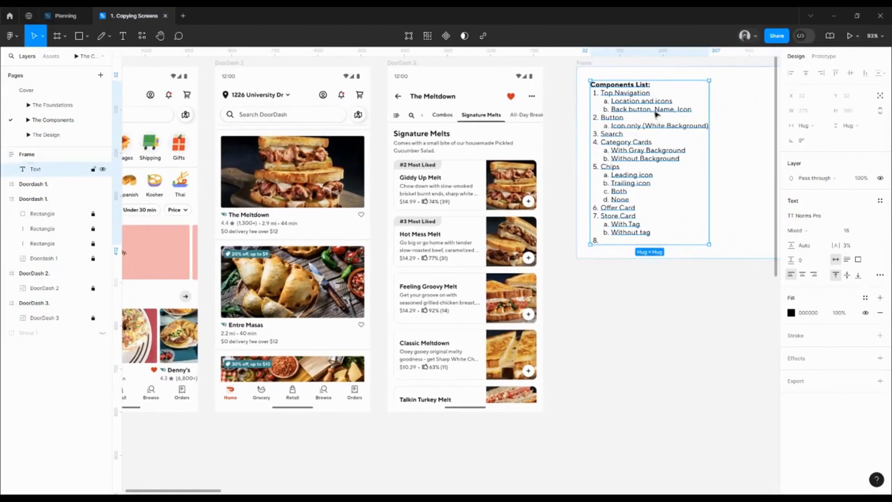
double_click(668, 123)
left_click(708, 129)
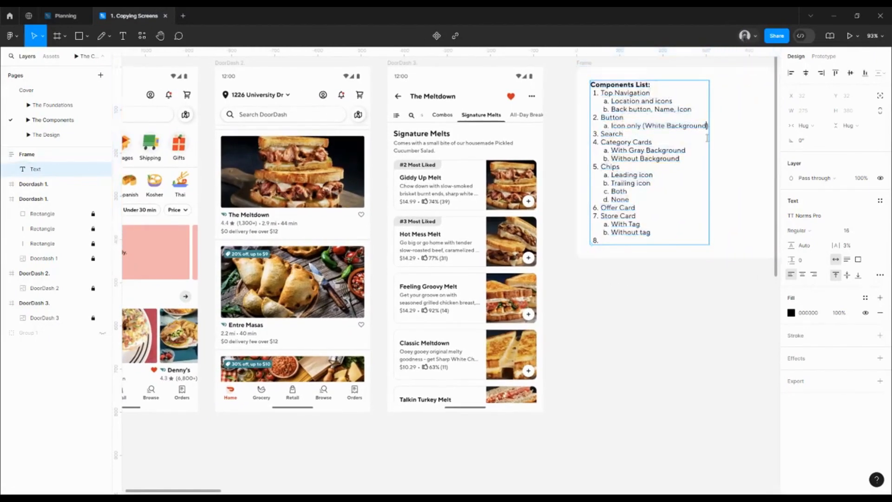
key("Return")
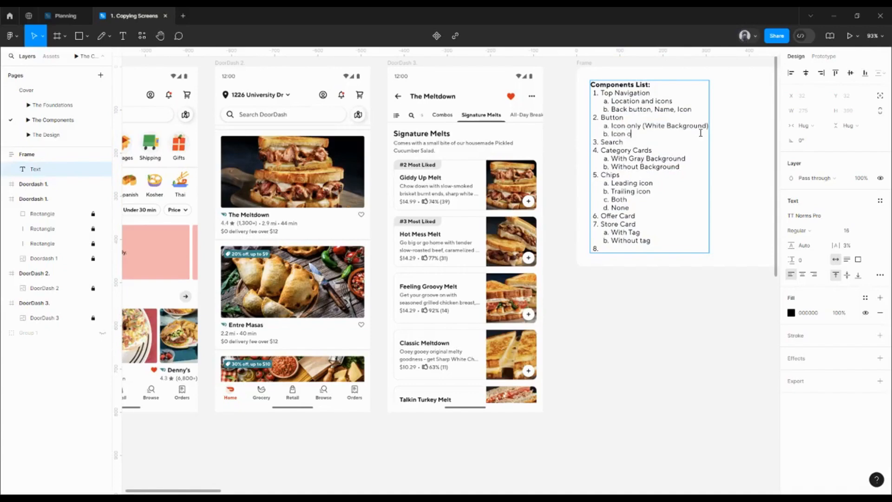
type("Icon only")
type("(with gray background)")
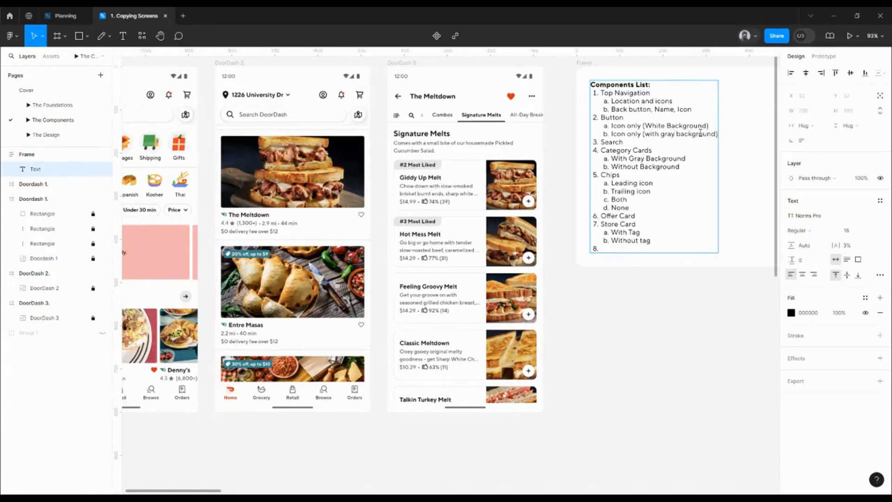
Step: Add "Primary Button" as sub-item c under Button, followed by an empty sub-item line
key("Return")
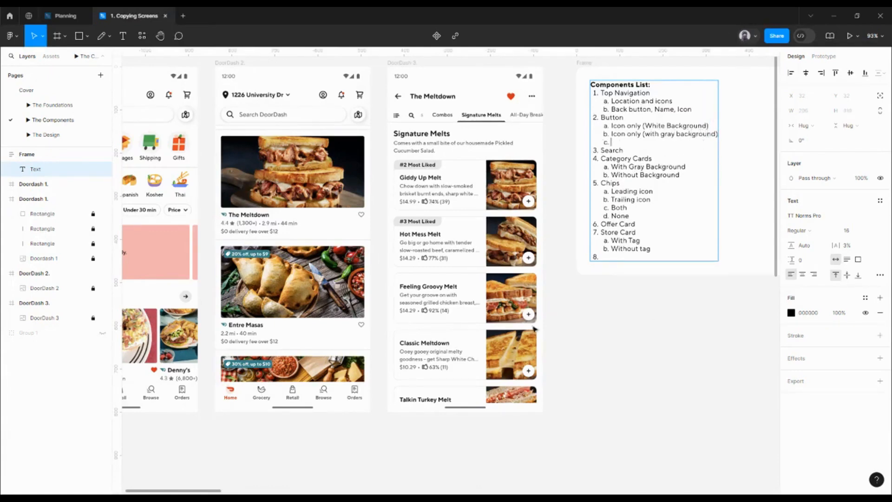
key("Escape")
scroll(494, 312, "left", 5)
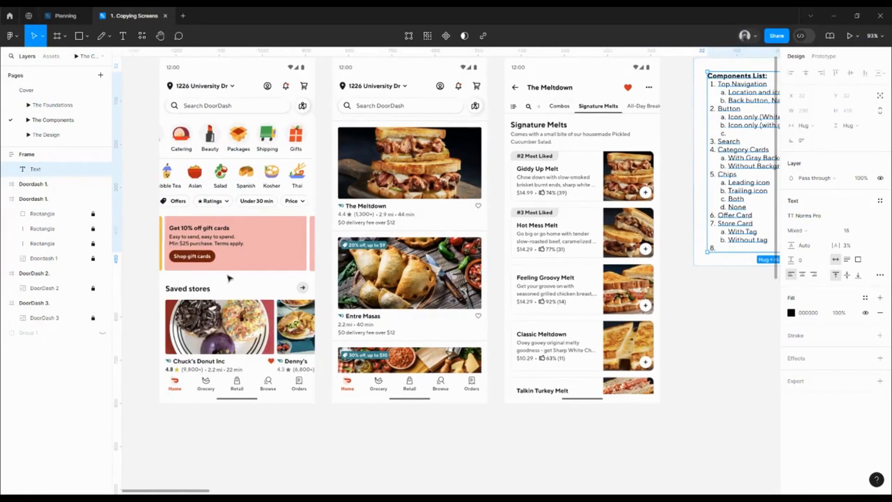
scroll(576, 285, "right", 7)
double_click(555, 135)
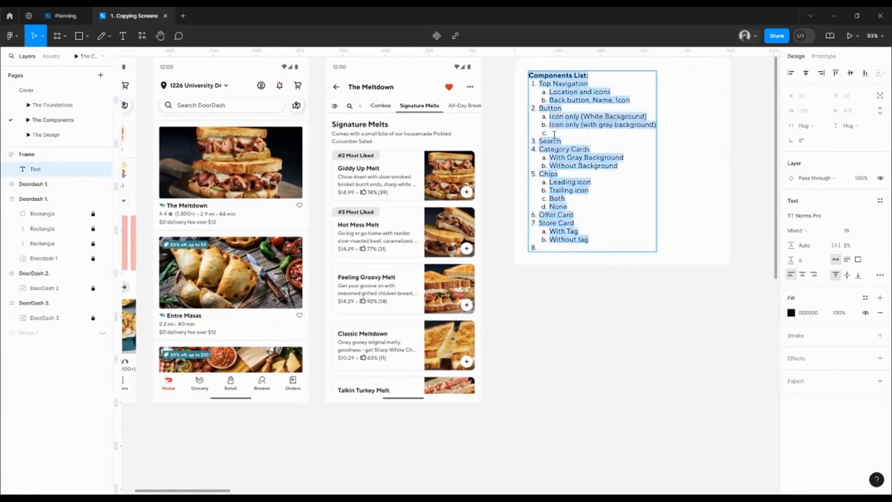
left_click(554, 135)
type("Prima")
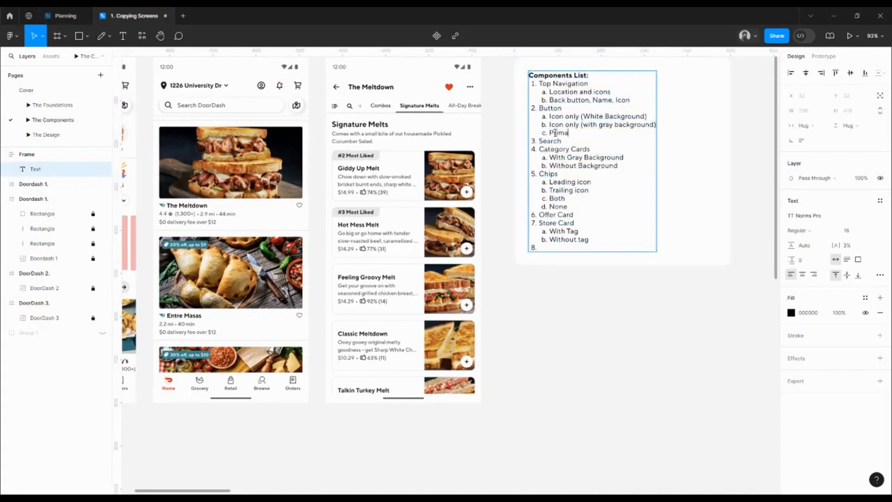
type("ry Button")
key("Return")
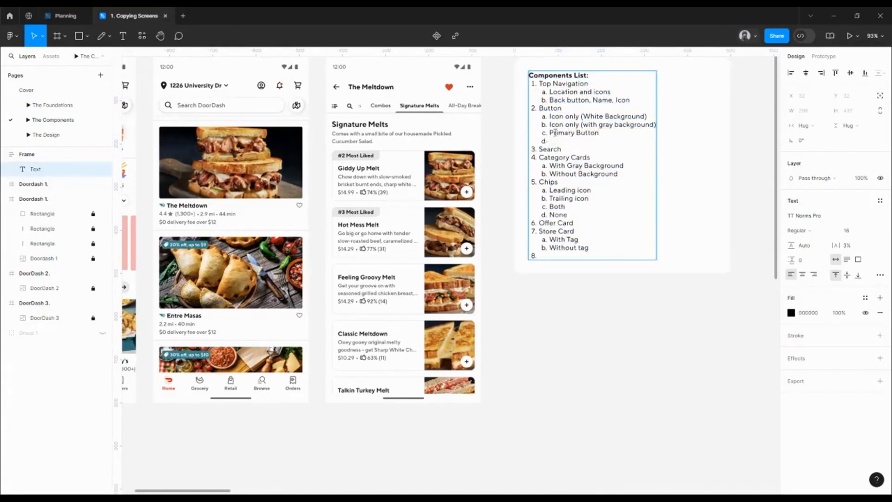
key("Escape")
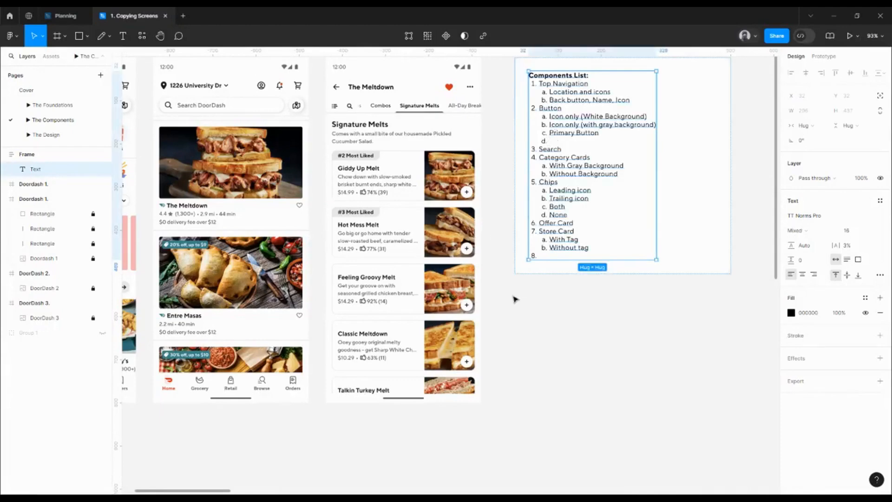
left_click_drag(288, 237, 470, 246)
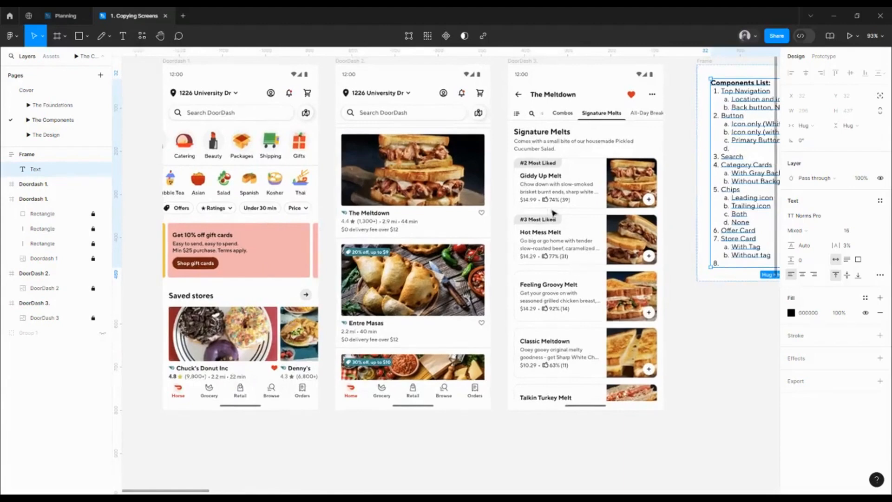
scroll(632, 232, "right", 5)
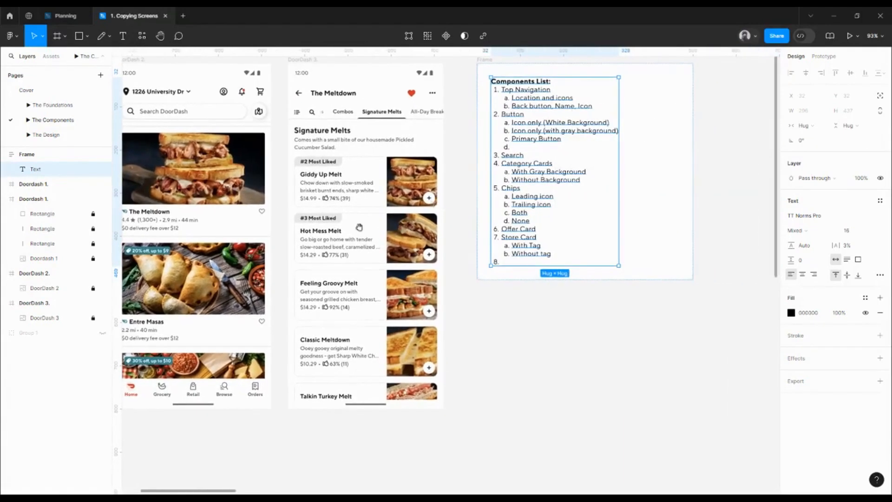
Step: Duplicate "Icon only (White Background)" as sub-item b under Button and append "(without Shadow)" to the copy
scroll(358, 228, "left", 2)
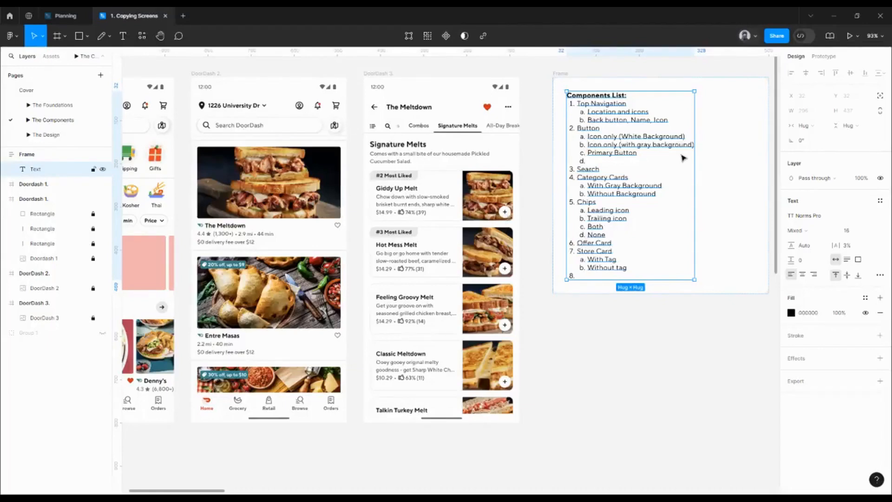
double_click(622, 157)
left_click(596, 160)
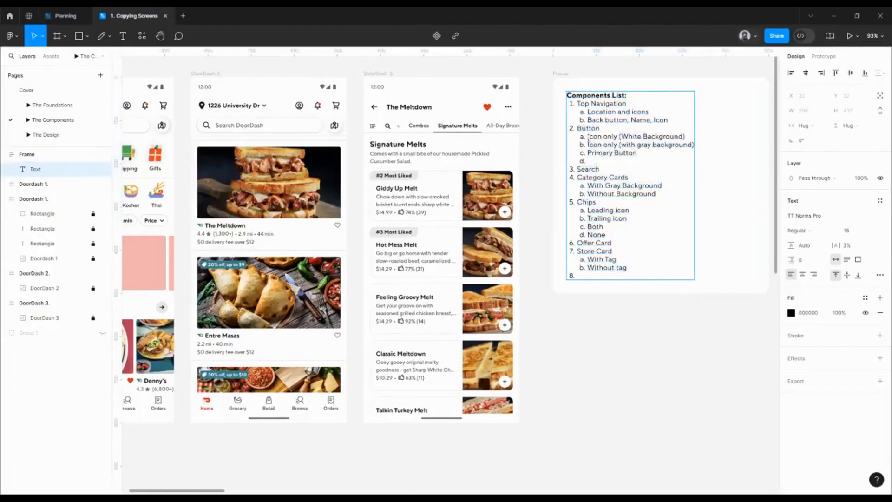
left_click_drag(588, 137, 684, 138)
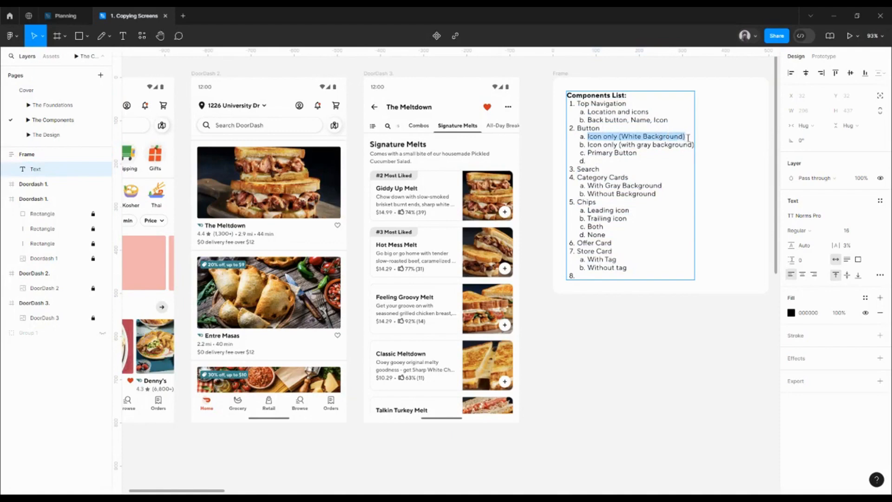
key("ctrl+c")
left_click(688, 138)
key("Return")
key("ctrl+v")
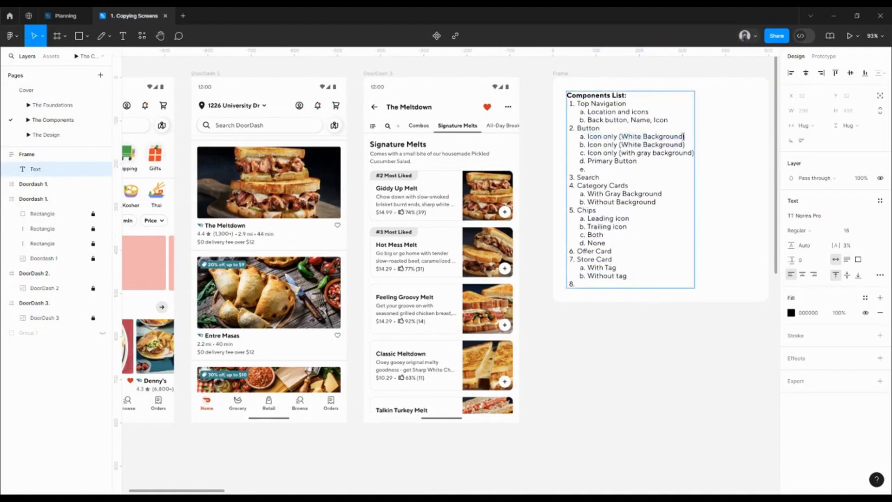
type("(with")
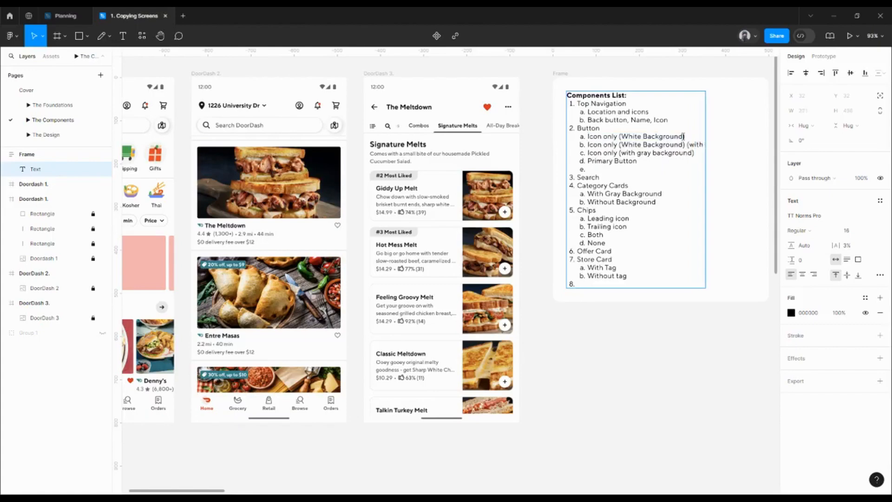
type("out")
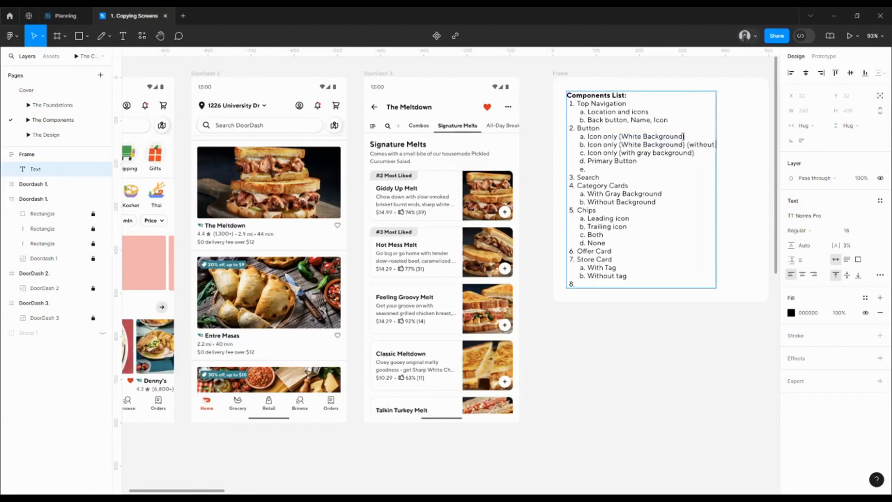
type(" Shadow)")
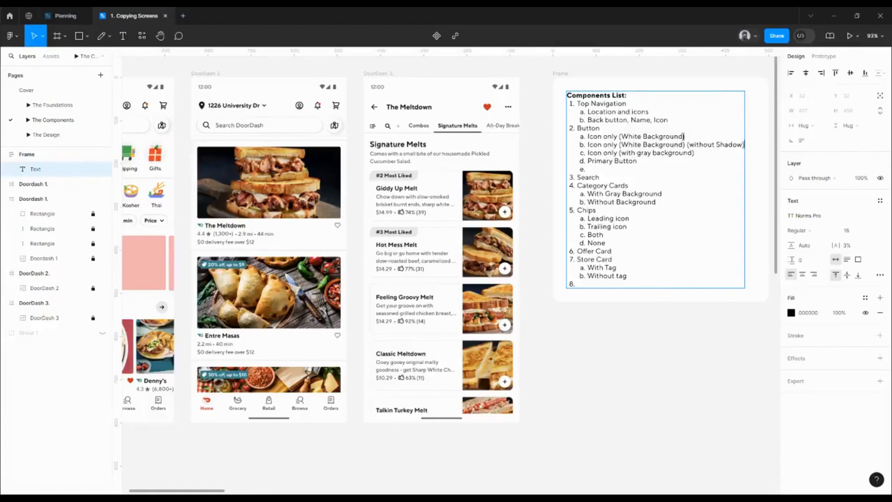
Step: Append "(with Shadow)" to sub-item a, "Icon only (White Background)", under Button by reusing the text added to sub-item b
left_click_drag(688, 145, 745, 145)
key("ctrl+c")
left_click(688, 136)
key("ctrl+v")
left_click(687, 137)
key("BackSpace")
key("Escape")
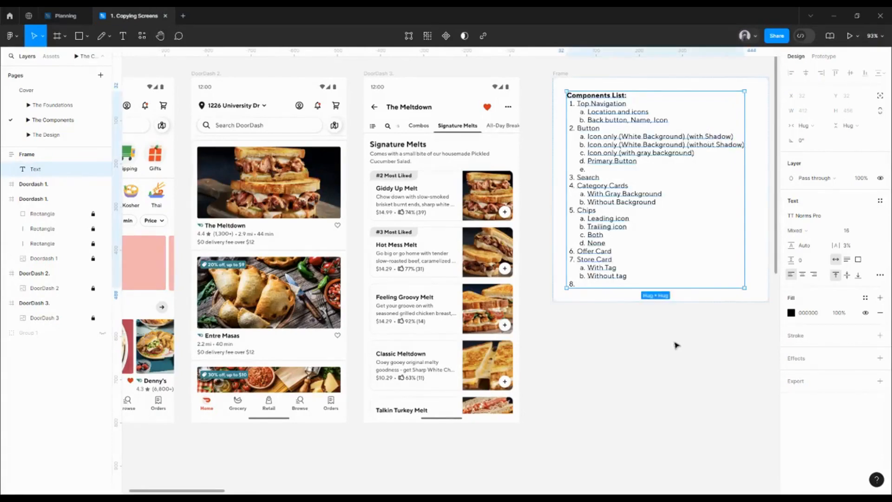
Step: Start sub-item e under Button in the Components List with the text "Tertiary Button (Leading and Tra"
scroll(677, 342, "left", 4)
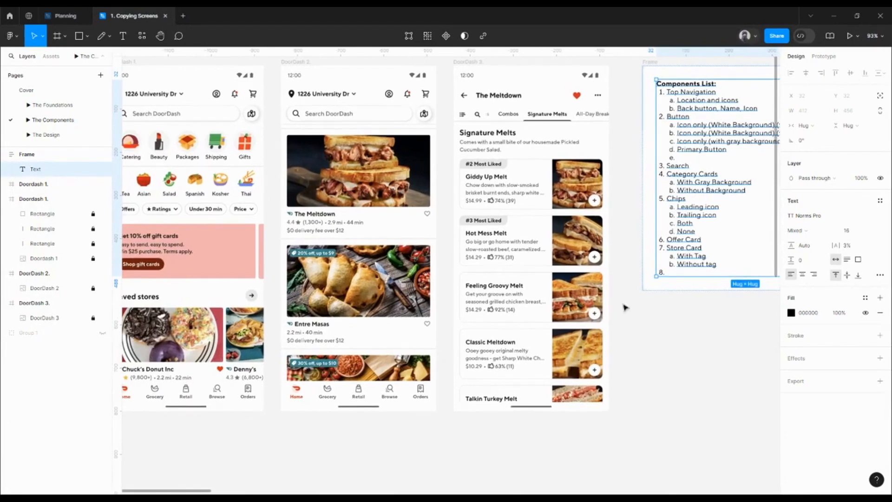
scroll(378, 251, "left", 2)
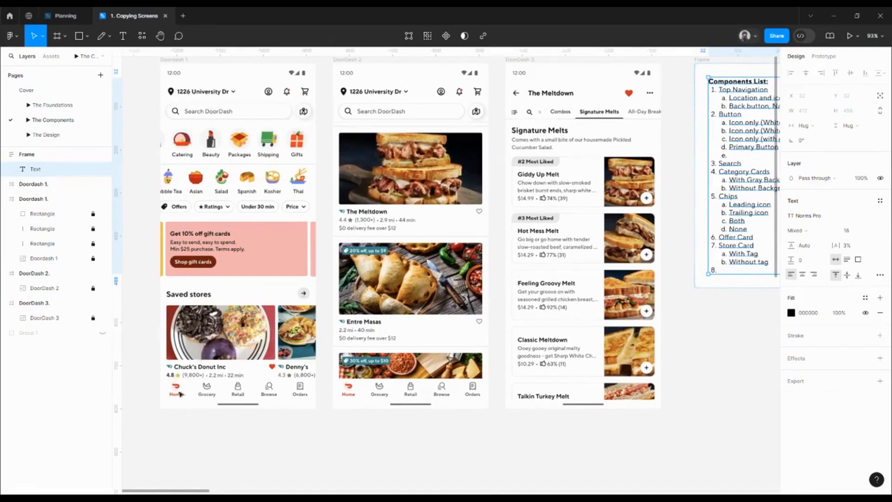
scroll(382, 303, "right", 2)
scroll(382, 303, "up", 1)
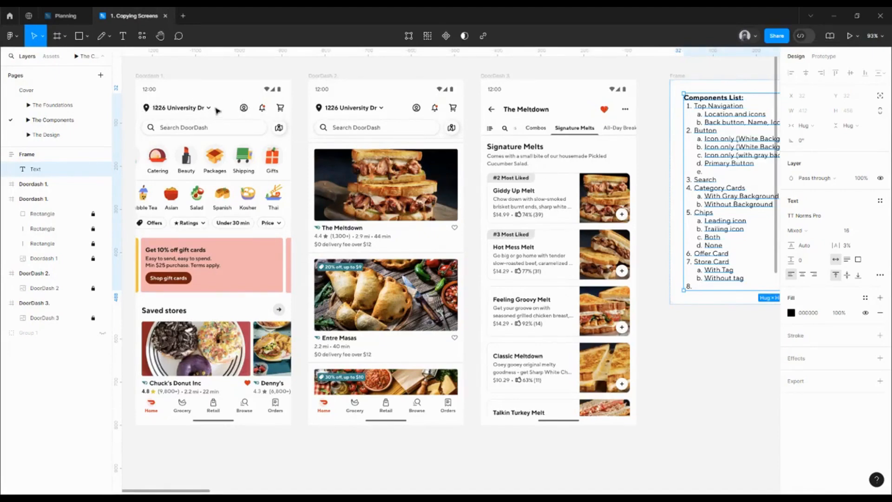
double_click(715, 167)
left_click(711, 170)
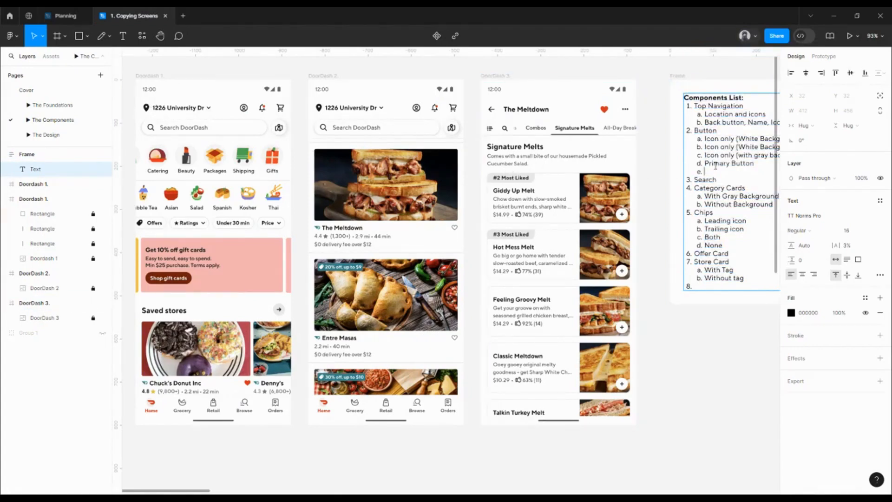
type("Tertiary Button (Leadin")
left_click(660, 388)
Step: Complete sub-item e under Button as "Tertiary Button (Leading and Trailing icons) (No background)"
left_click_drag(704, 362, 498, 340)
double_click(564, 151)
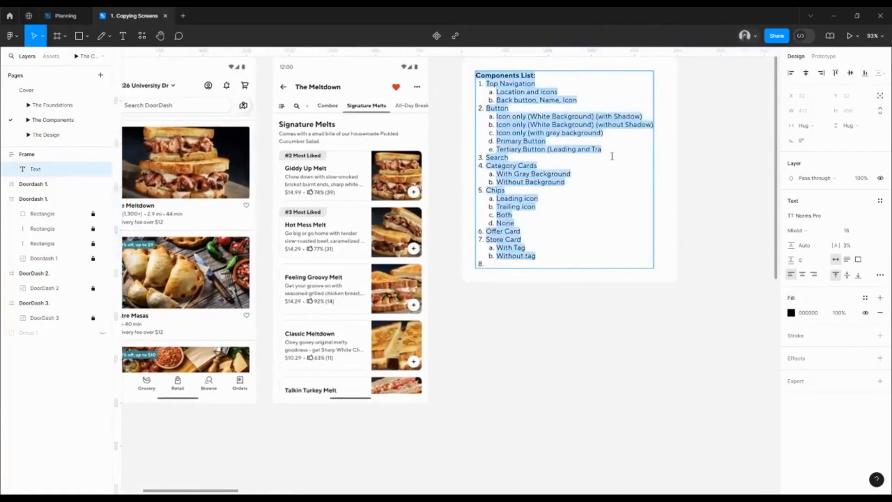
left_click(604, 149)
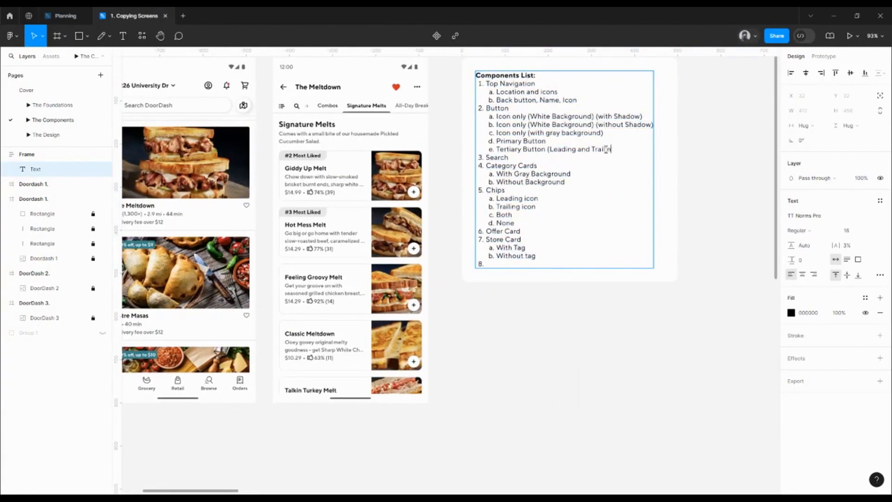
type("ico")
type("ns) (No bac")
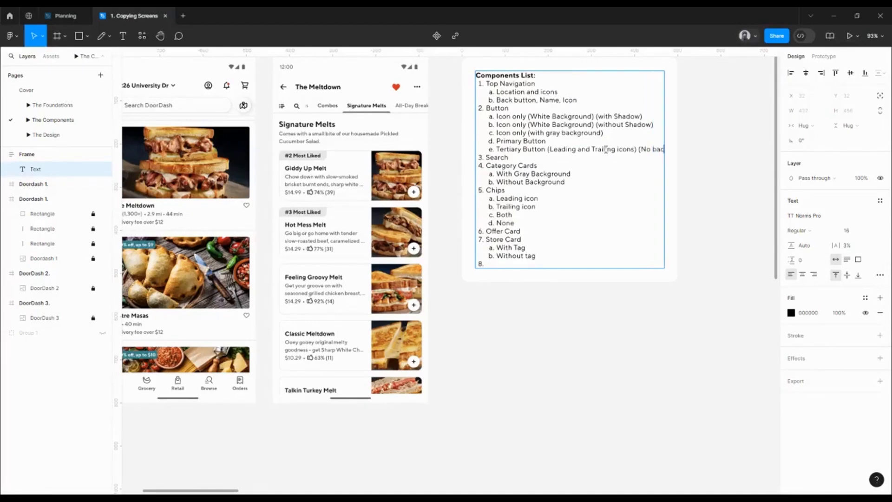
type("kground)")
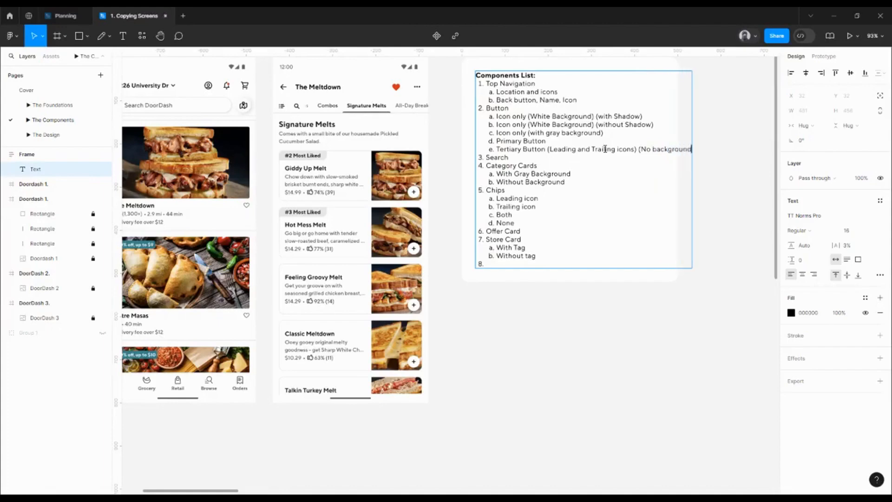
double_click(558, 325)
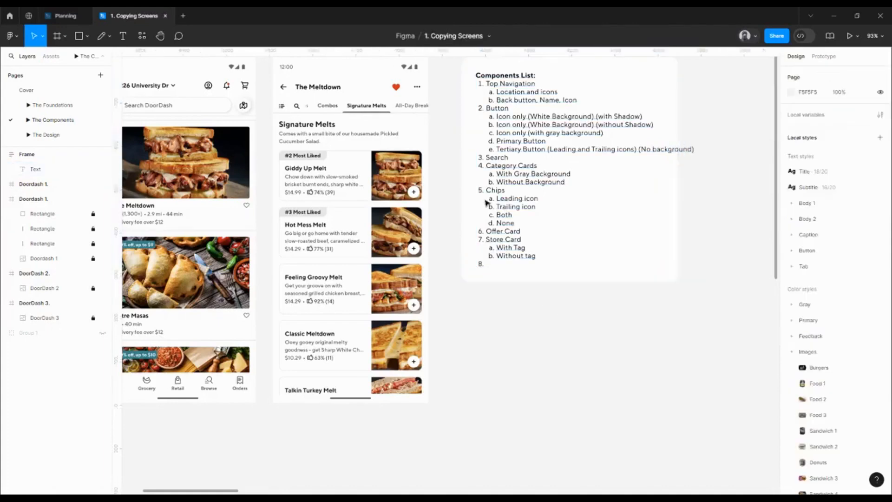
Step: Set the width of the frame around the Components List to 600
left_click_drag(465, 115, 446, 155)
left_click(450, 93)
left_click(804, 126)
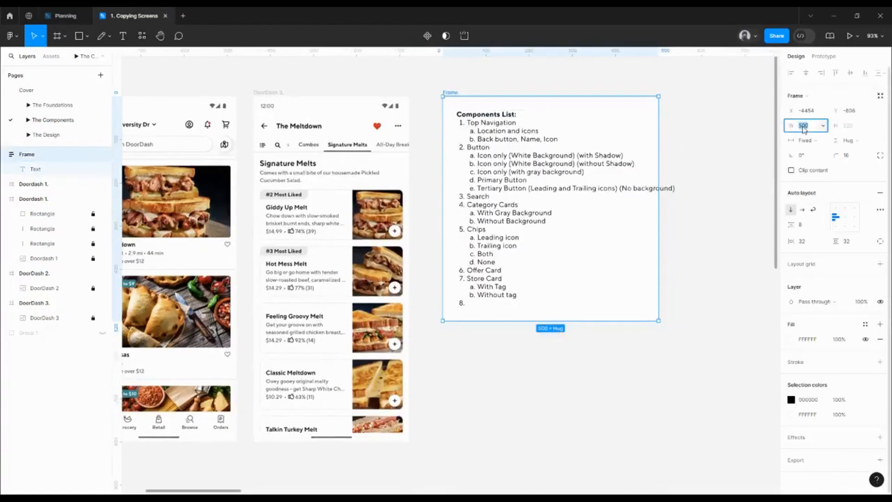
type("6")
key("Return")
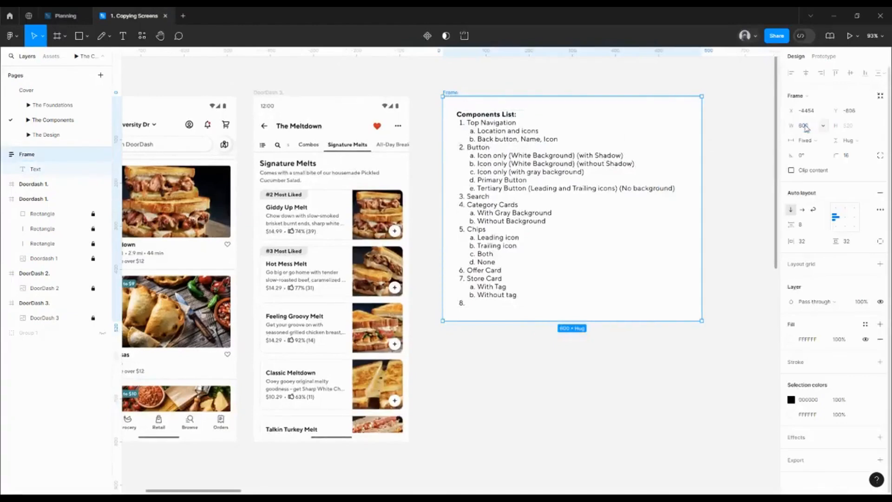
Step: Add "Icon only (no background)" as sub-item f under Button in the Components List
scroll(646, 195, "down", 3)
scroll(333, 167, "up", 4)
scroll(328, 167, "up", 5)
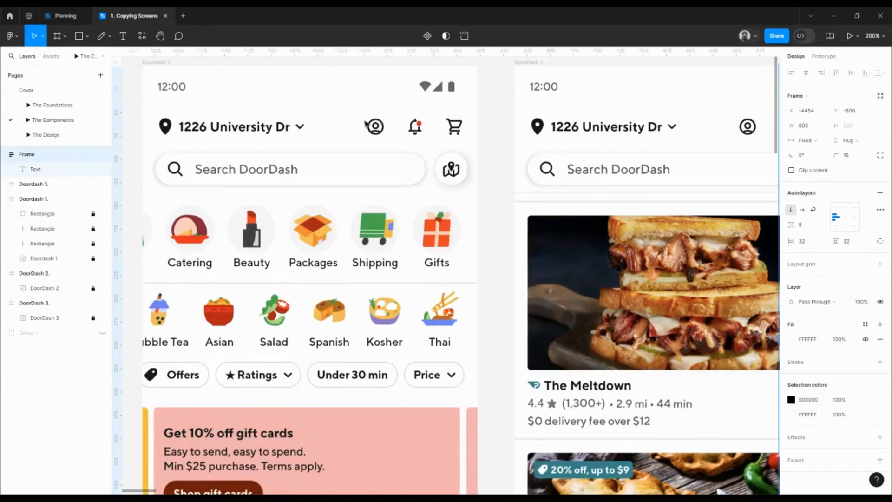
scroll(385, 135, "down", 5)
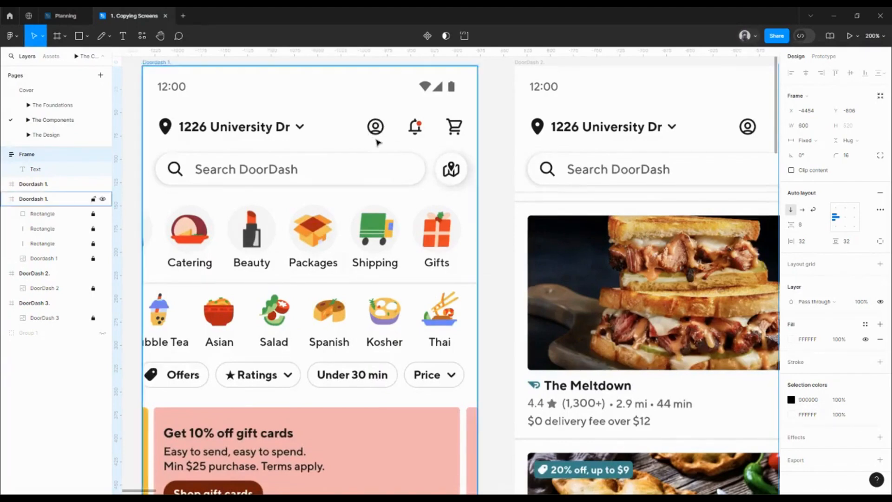
scroll(615, 181, "right", 3)
double_click(615, 181)
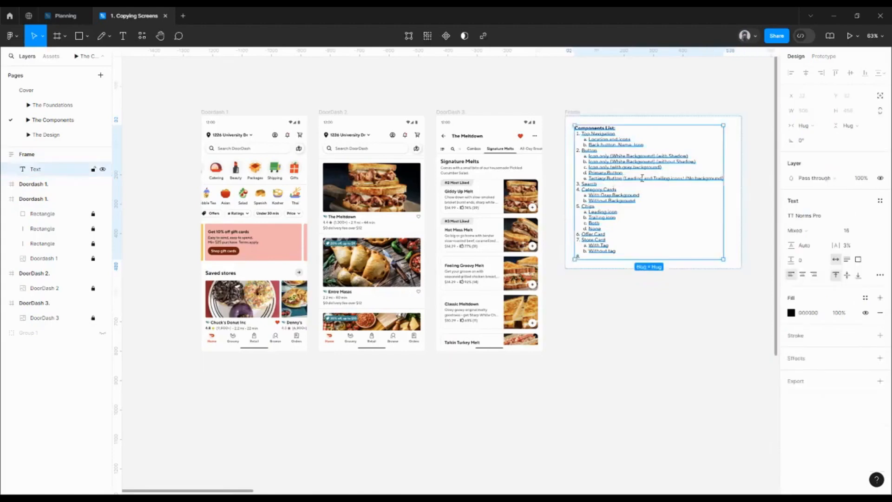
left_click(724, 181)
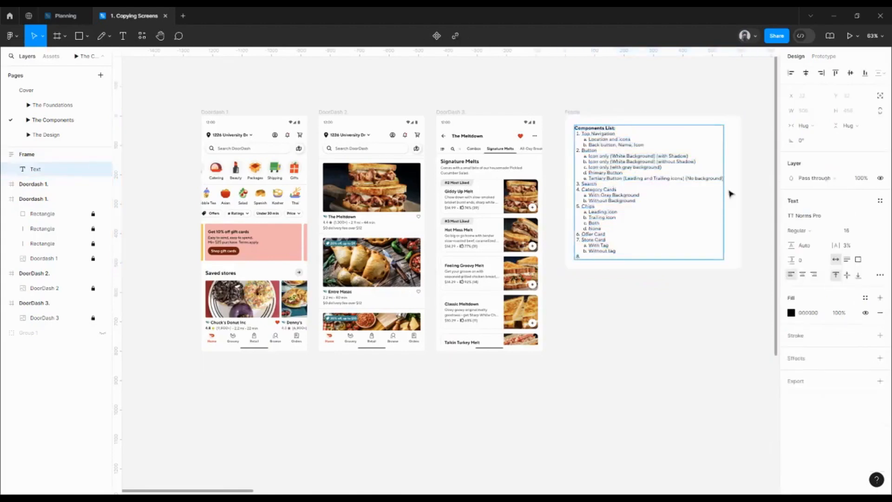
key("Return")
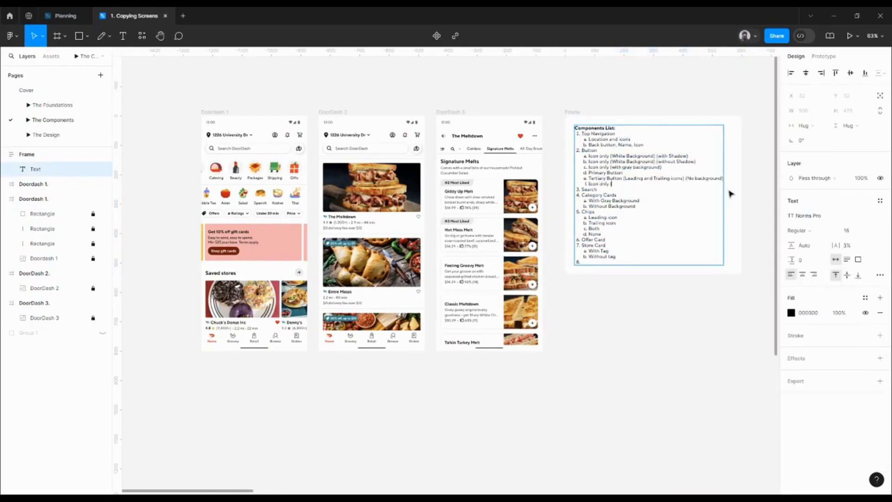
type("Icon only (no background)")
left_click(606, 344)
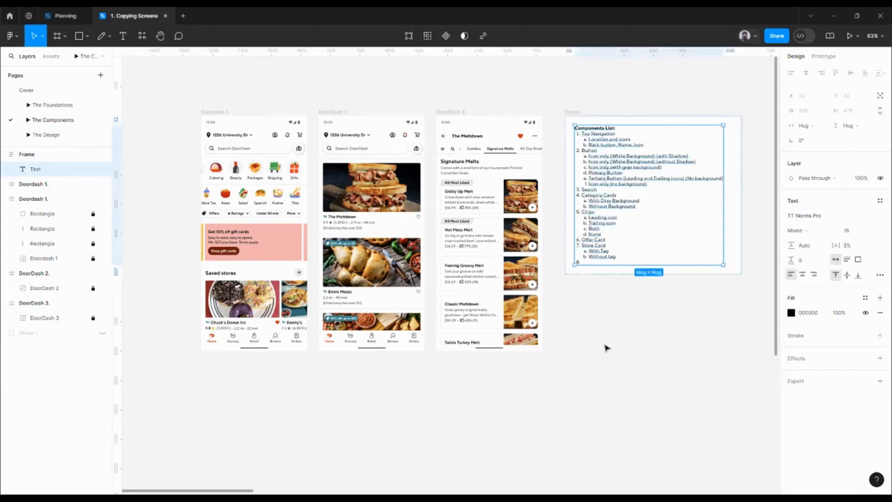
Step: Enter "Bottom Naviation" as item 8 of the Components List and start an indented sub-item line beneath it
double_click(585, 249)
left_click(586, 264)
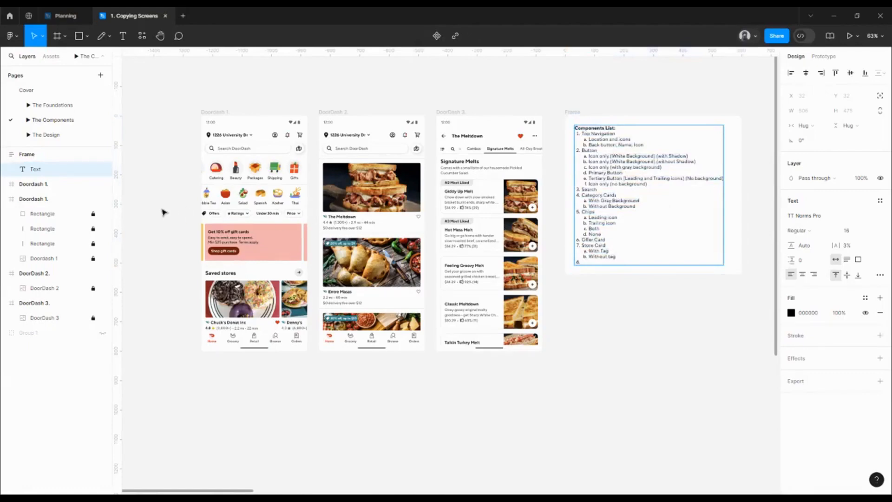
key("Escape")
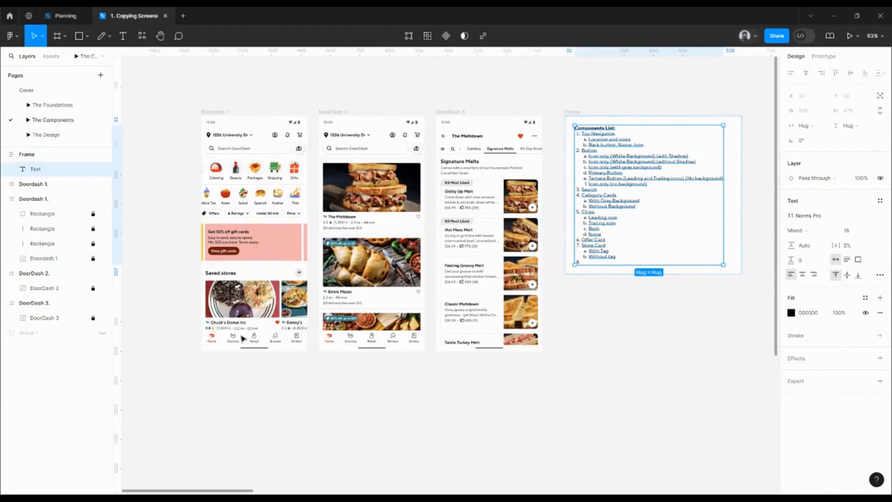
double_click(588, 263)
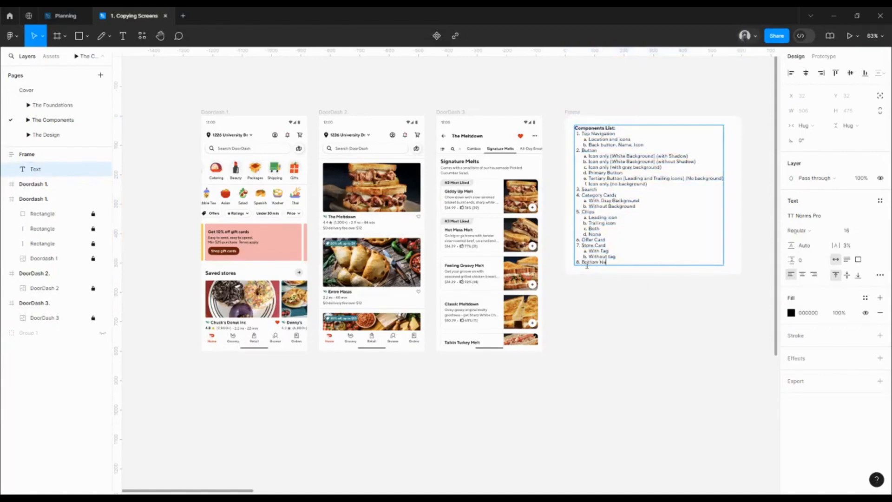
type("Bottom Naviation")
key("Return")
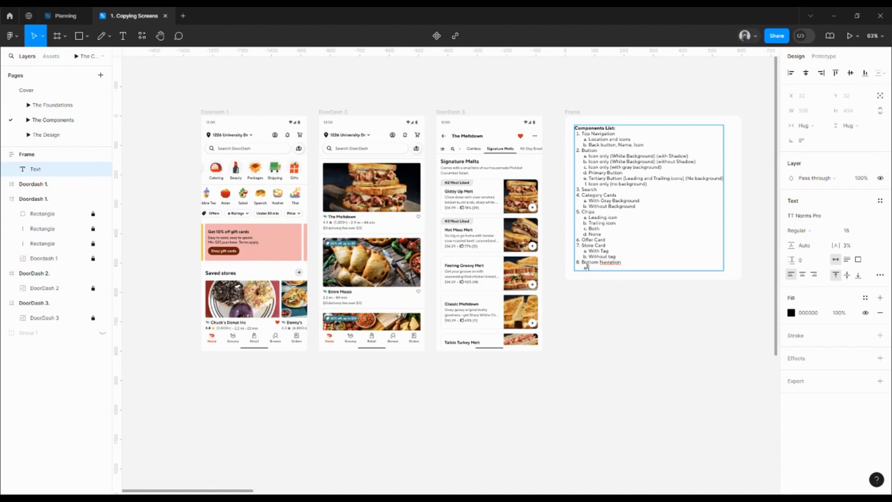
Step: Correct the misspelled word in item 8 of the Components List to "Navigation"
scroll(201, 348, "down", 2)
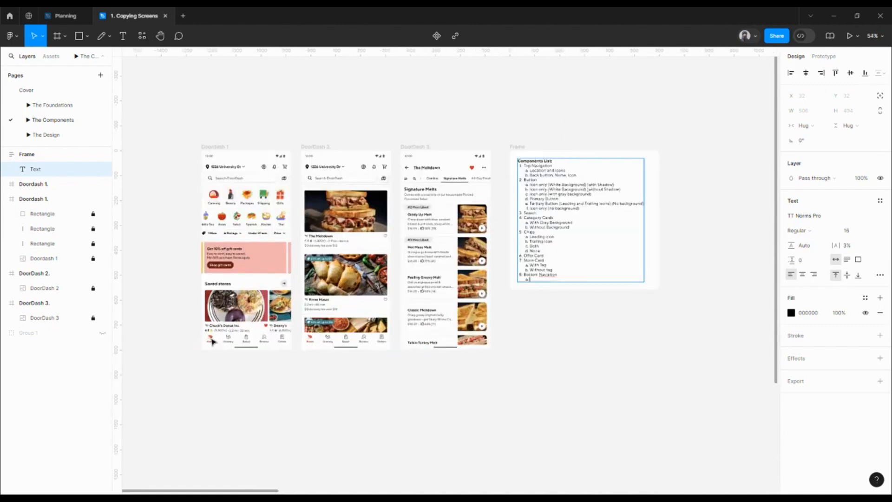
scroll(215, 343, "up", 4)
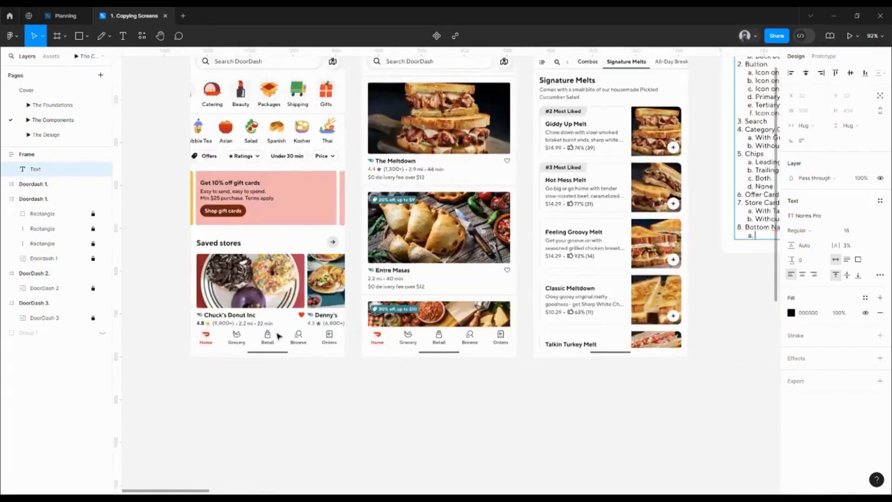
scroll(279, 335, "down", 2)
right_click(627, 264)
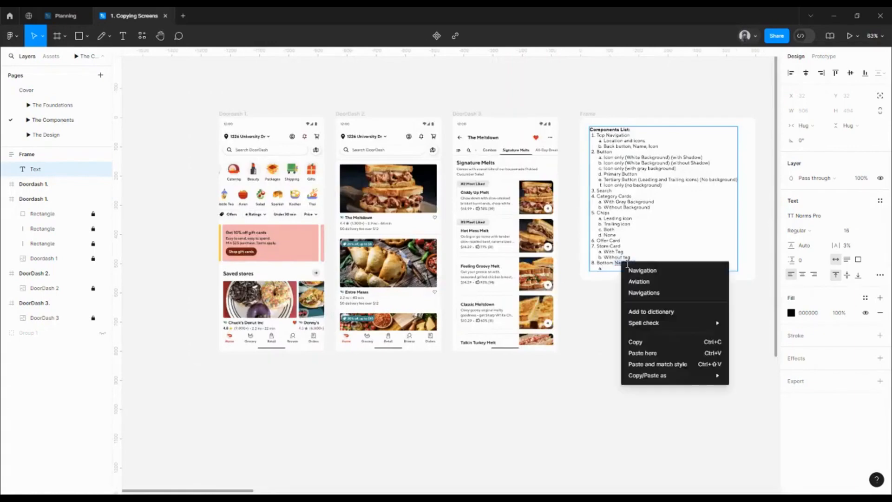
left_click(642, 270)
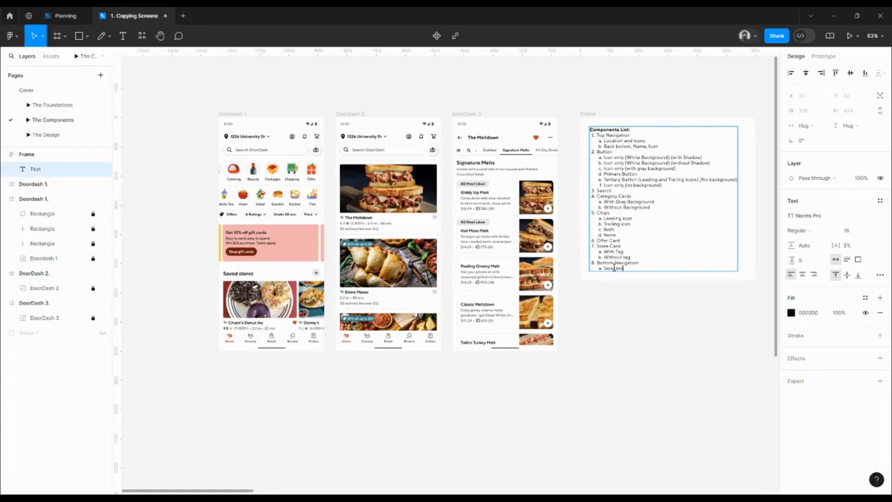
Step: Enter "Selected" and "Not selected" as sub-items a and b under Bottom Navigation, and start item 9 at the main list level
key("Return")
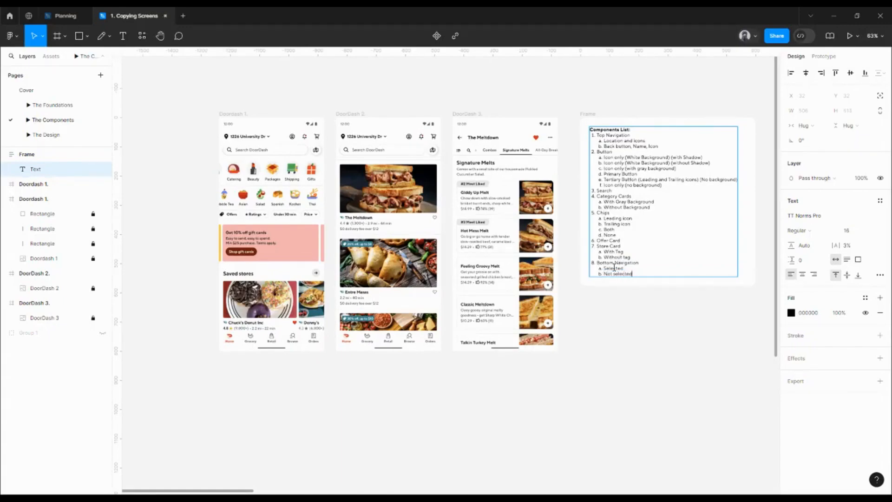
key("Return")
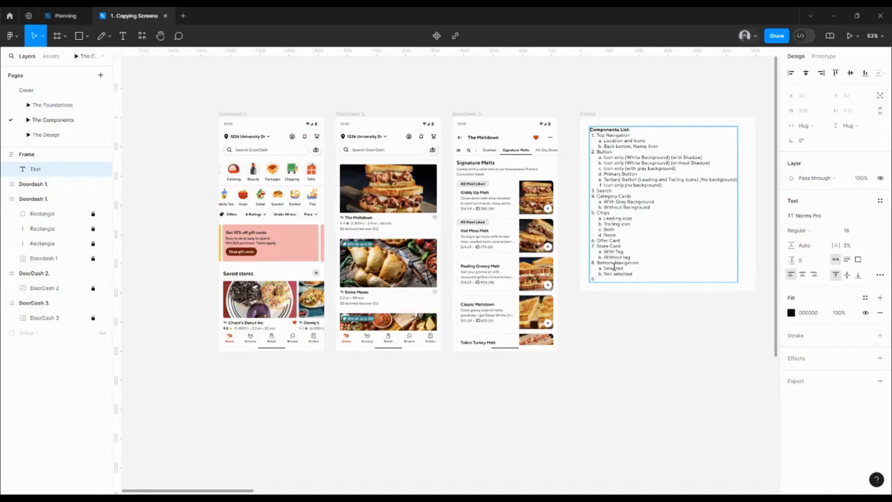
Step: Enter "Food Card" as item 9 of the Components List and start an indented sub-item line beneath it
key("Escape")
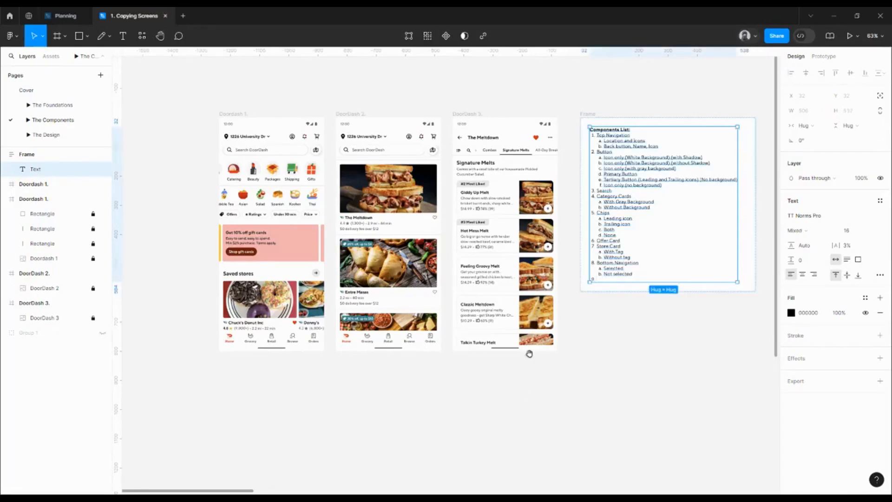
left_click_drag(600, 335, 586, 348)
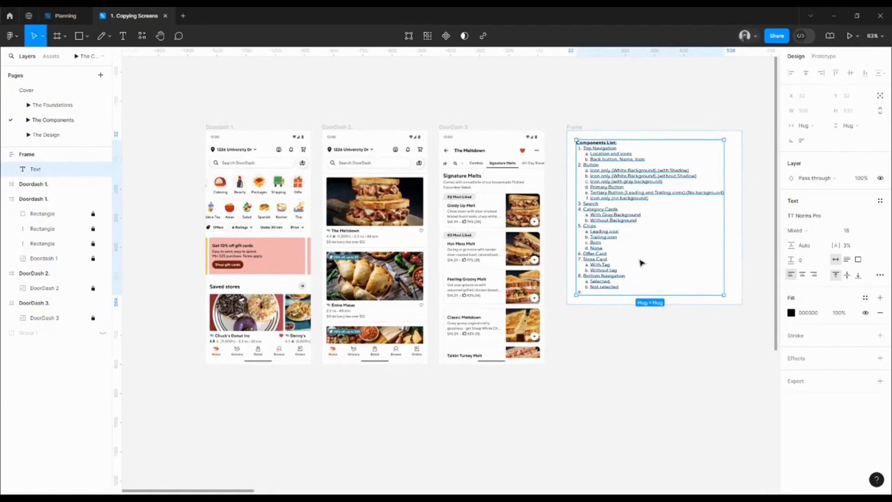
scroll(604, 284, "up", 3)
double_click(597, 291)
left_click(585, 297)
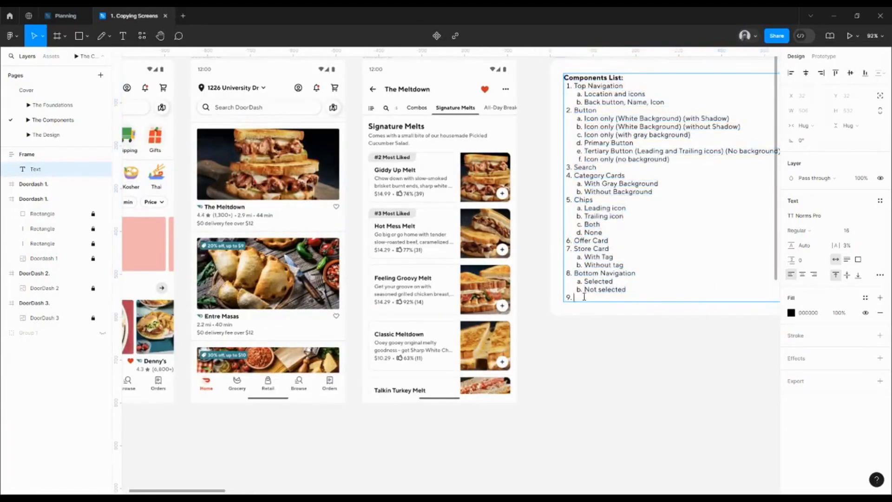
type("Food Card")
key("Return")
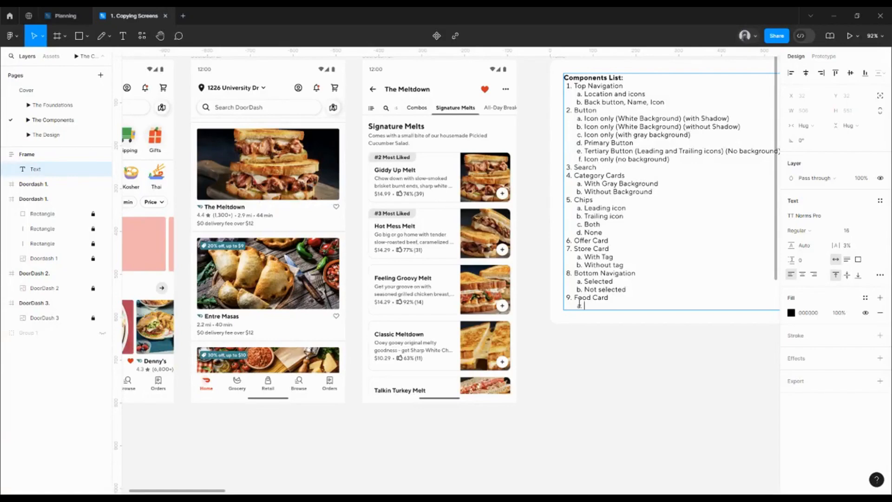
Step: Enter "With tag" and "Without Tag" as sub-items a and b under Food Card
type("th tag")
key("Return")
type("With")
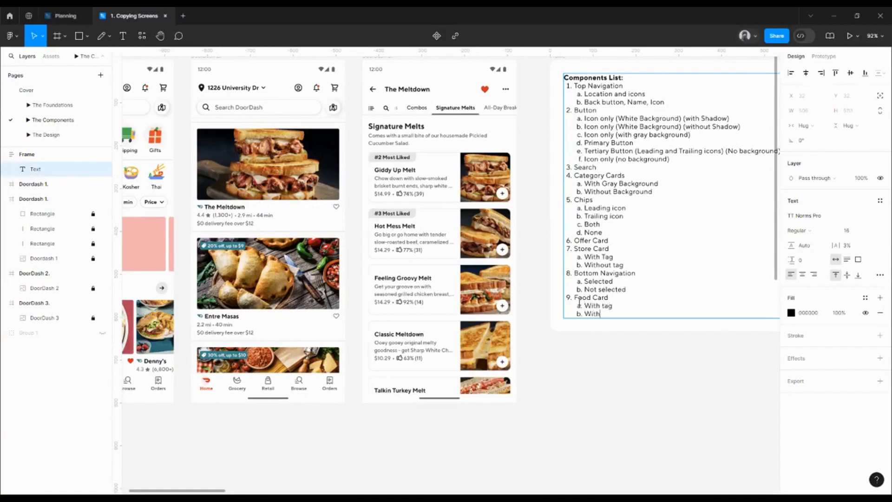
type("out Tag")
key("Return")
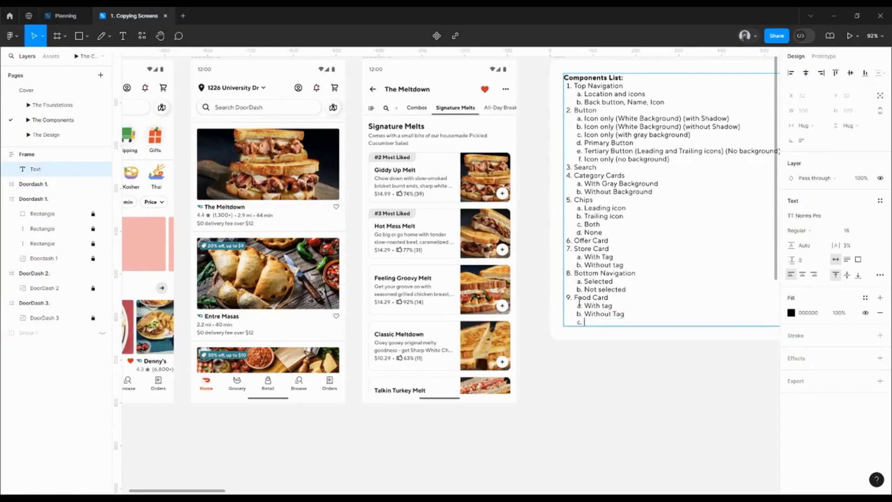
Step: Add "Tabs" as item 10 at the main level of the Components List
key("shift+Tab")
type("Tabs")
key("Return")
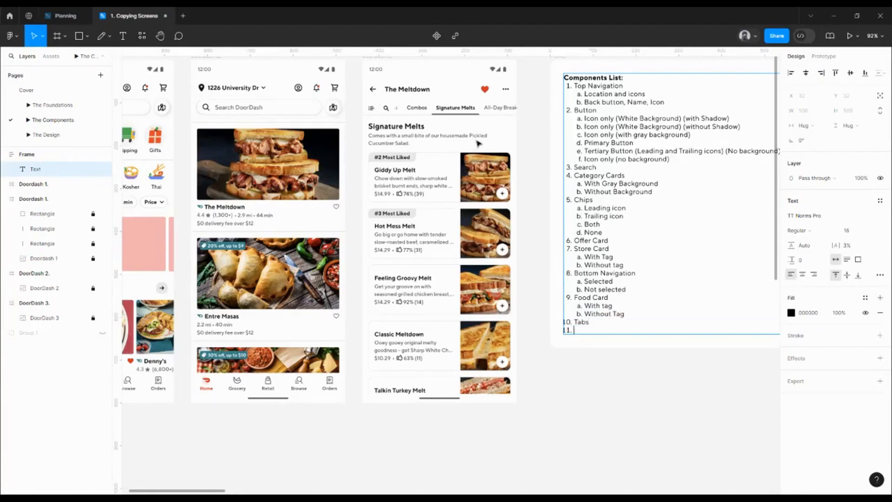
Step: Enter "Selected", "Not Selected" and "Icons only" as sub-items a to c under Tabs and finish editing the text
key("Tab")
type("Selected")
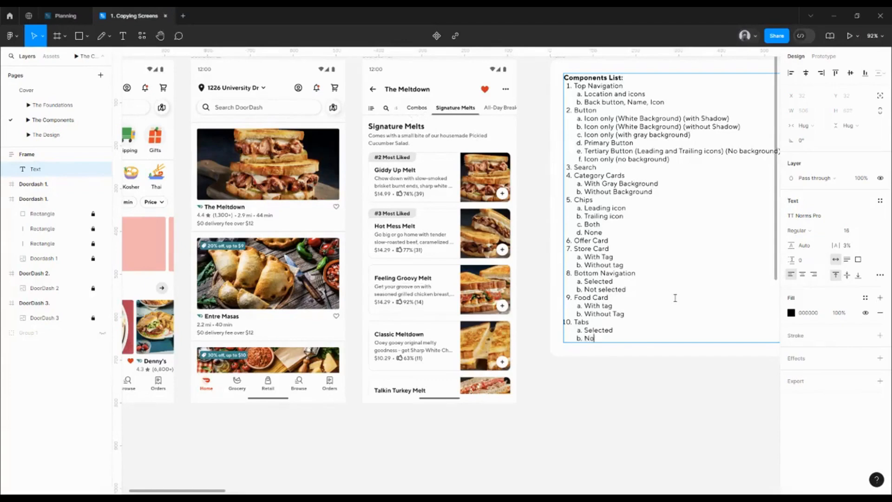
type("Selected")
key("Return")
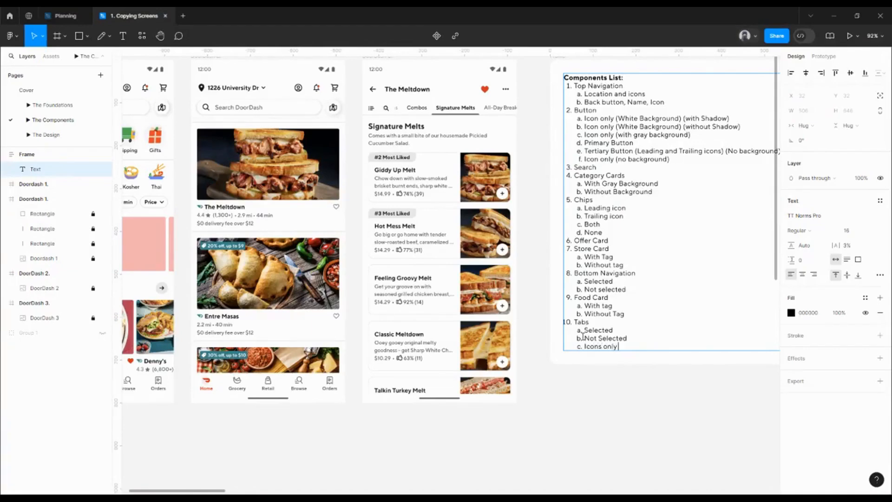
left_click(565, 413)
left_click(566, 413)
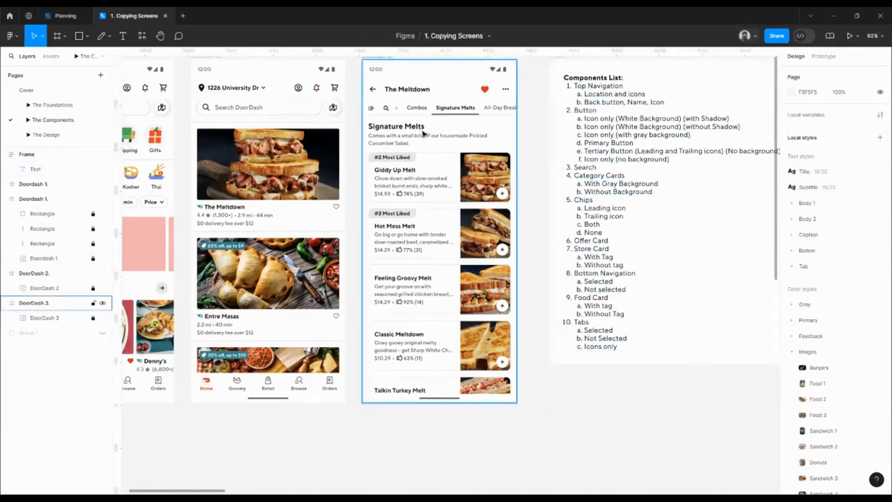
Step: Look over the three DoorDash screens against the Components List and select the frame holding the list
scroll(311, 108, "left", 5)
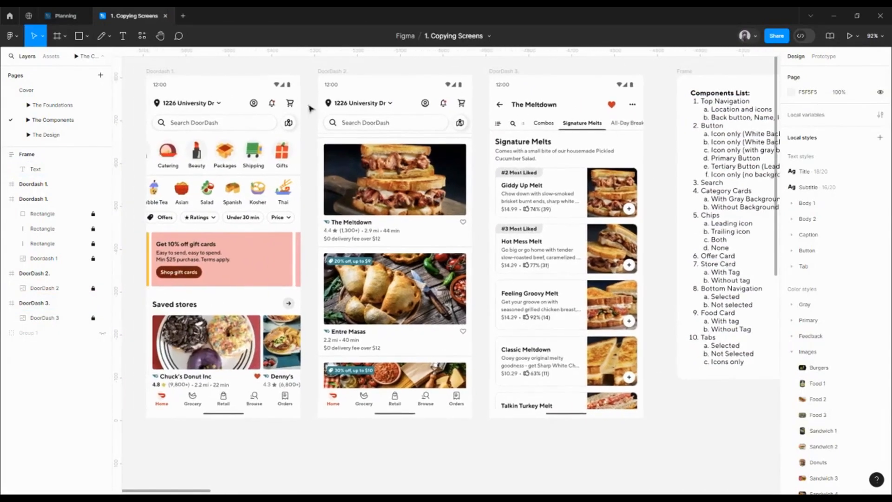
scroll(546, 335, "right", 1)
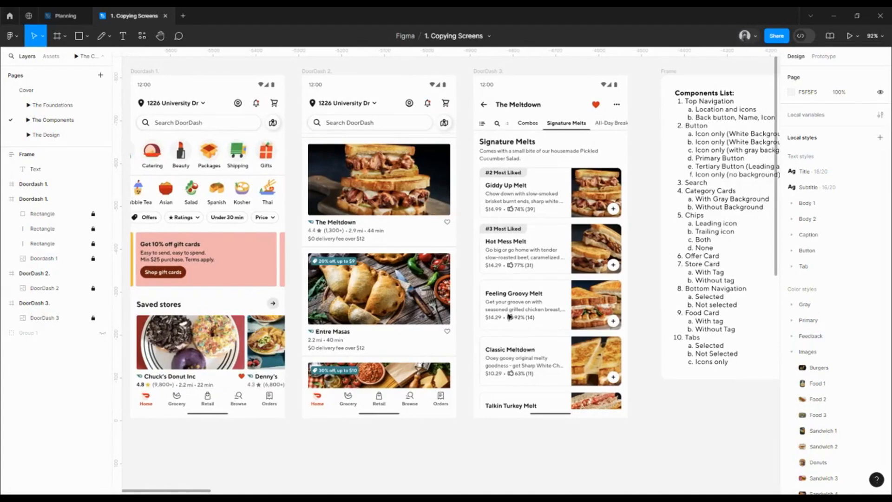
scroll(483, 298, "down", 5)
left_click(529, 191)
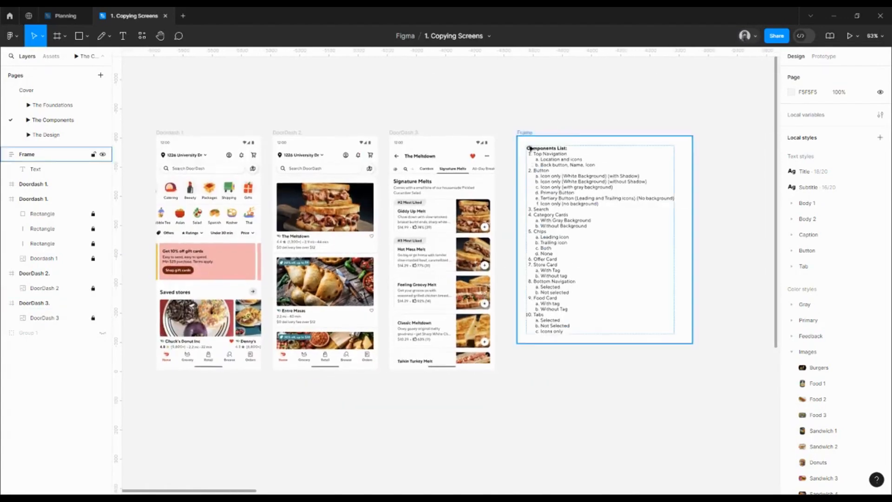
left_click(526, 136)
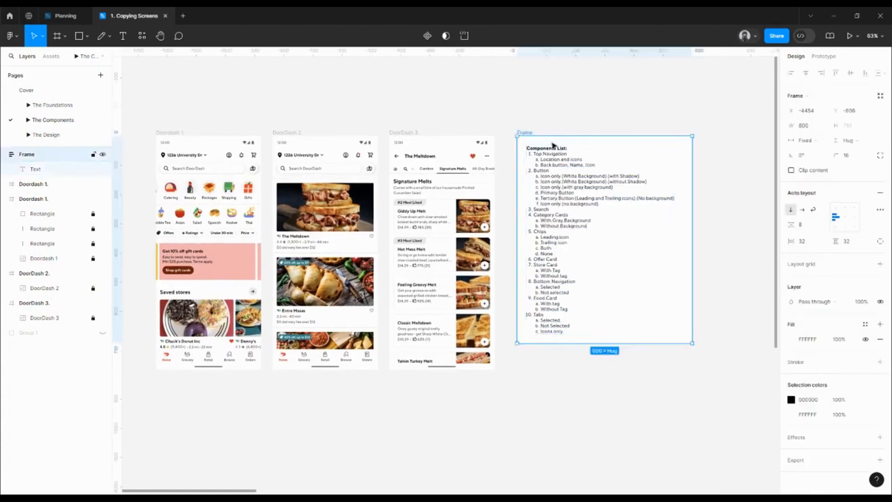
left_click_drag(594, 124, 566, 121)
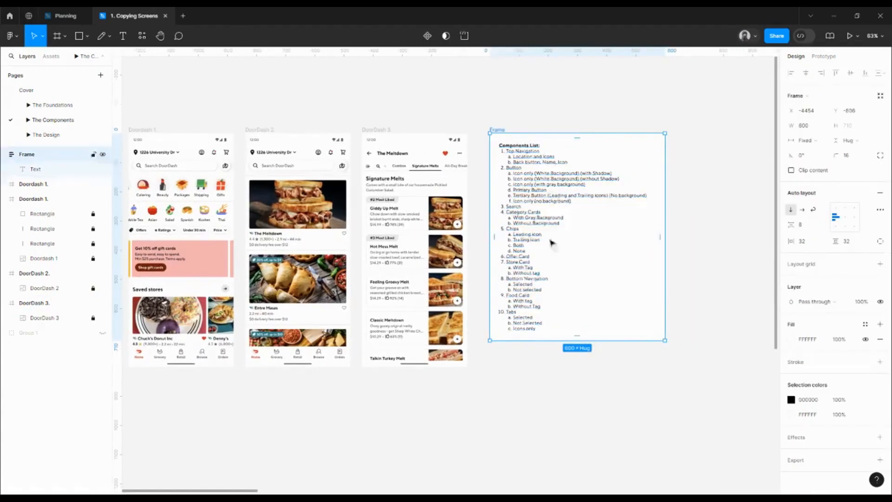